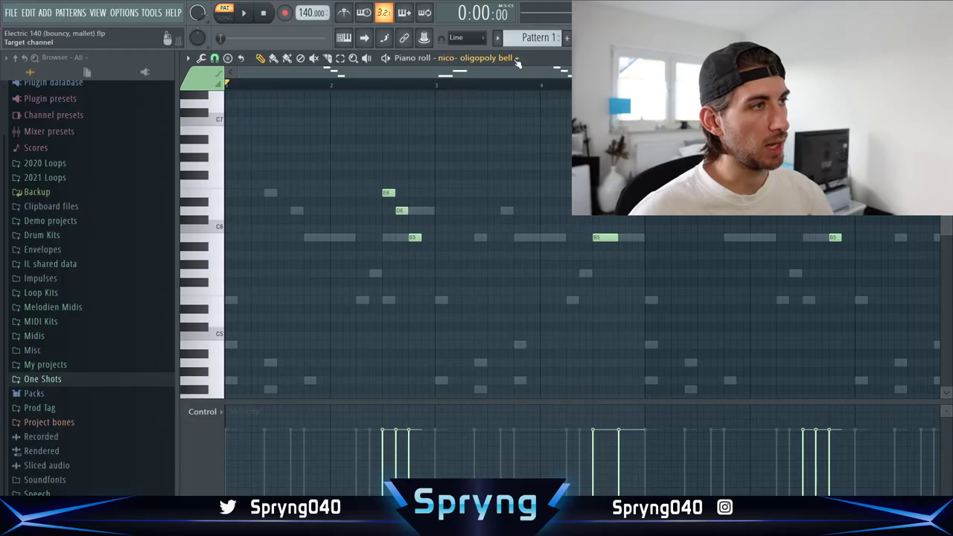
Show the noah - jupiter bell notes in the piano roll and play back the melody
{"action": "left_click", "coordinate": [517, 60]}
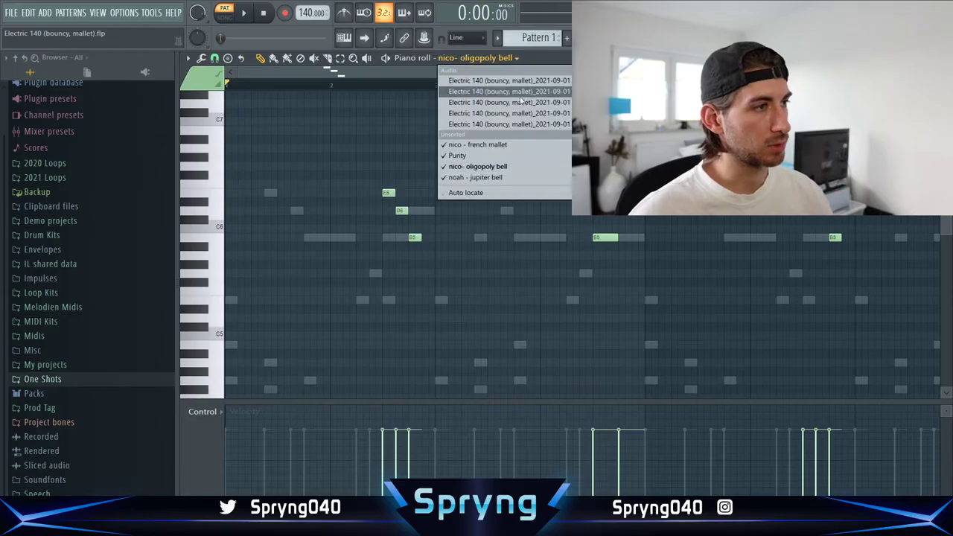
{"action": "left_click", "coordinate": [533, 177]}
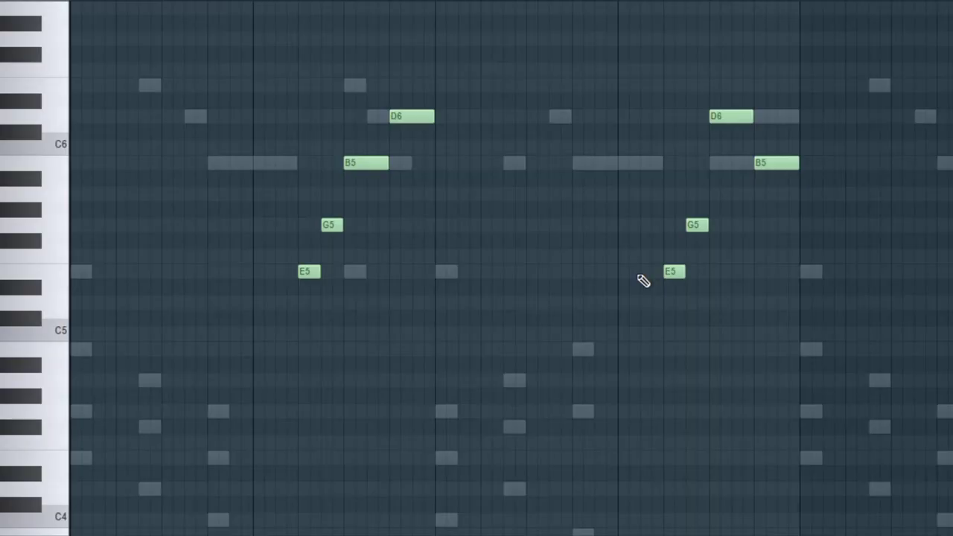
{"action": "key", "text": "space"}
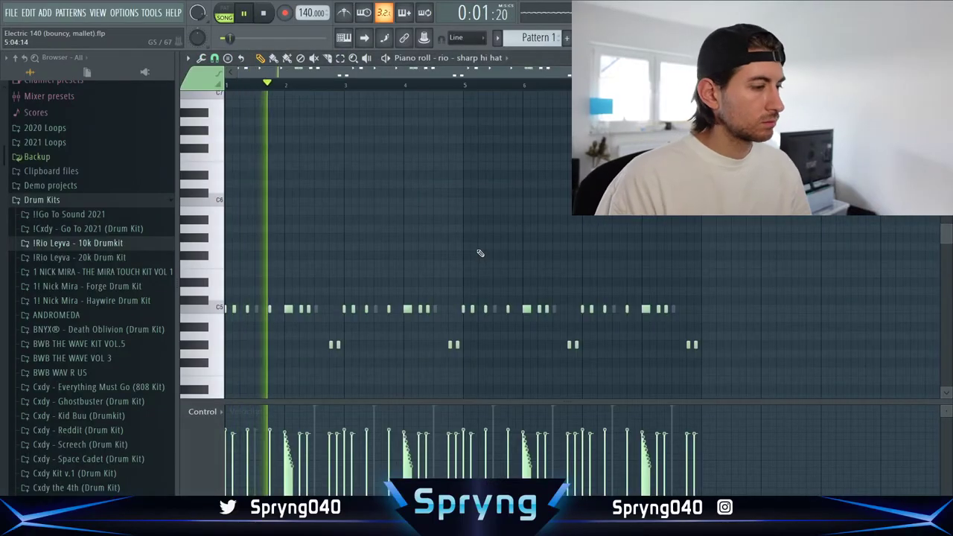
{"action": "left_click", "coordinate": [108, 215]}
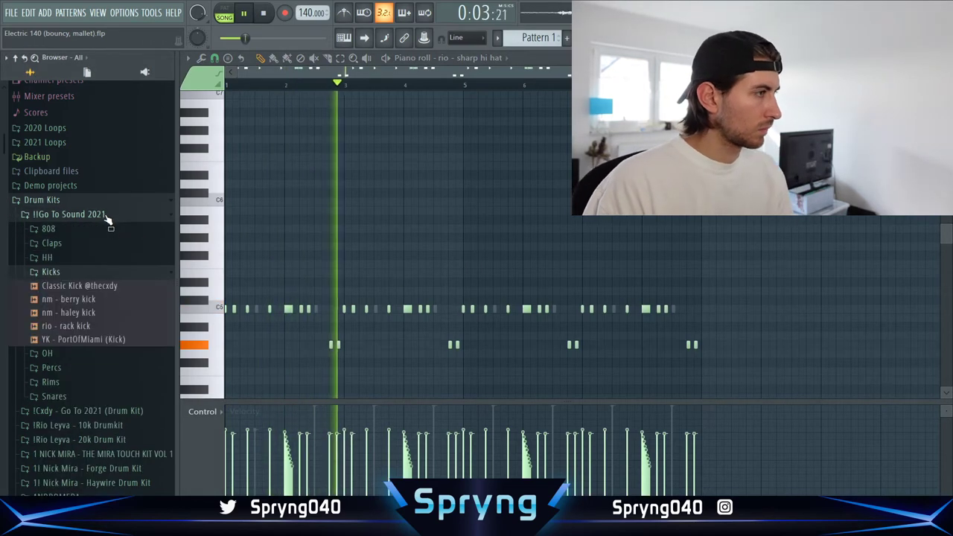
{"action": "left_click", "coordinate": [73, 218]}
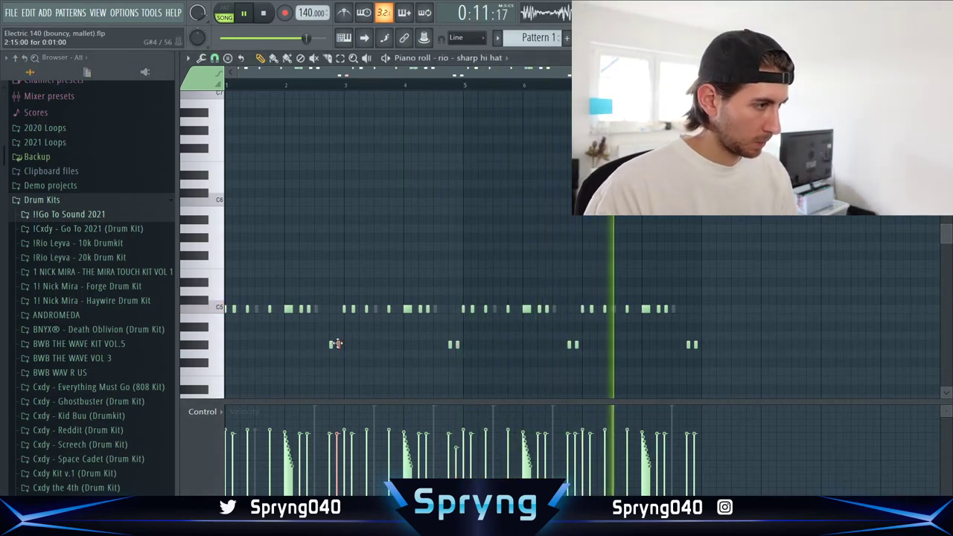
Replace the hi-hat notes from bar 5 onward with a duplicate of the first four bars, and close the piano roll
{"action": "left_click_drag", "start_coordinate": [726, 365], "coordinate": [474, 235]}
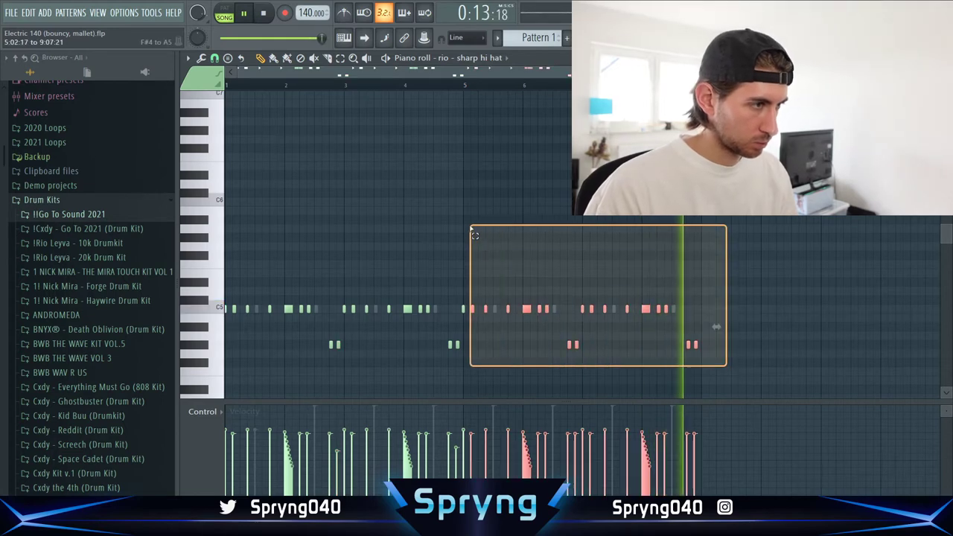
{"action": "key", "text": "Delete"}
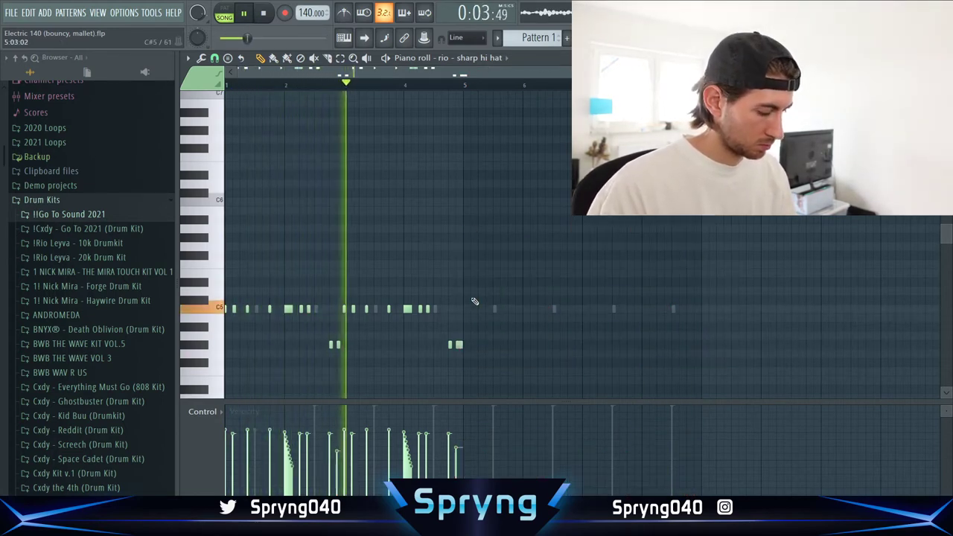
{"action": "key", "text": "ctrl+z"}
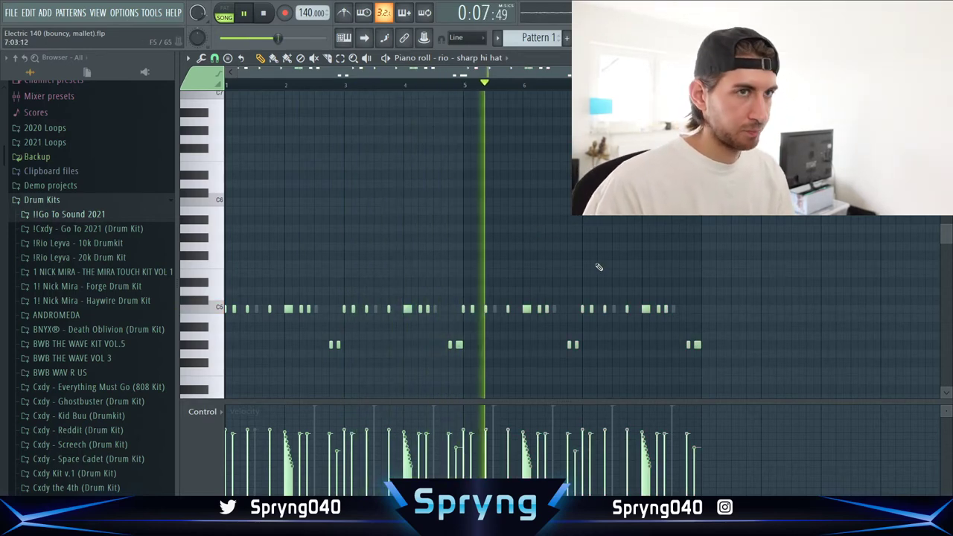
{"action": "left_click", "coordinate": [945, 58]}
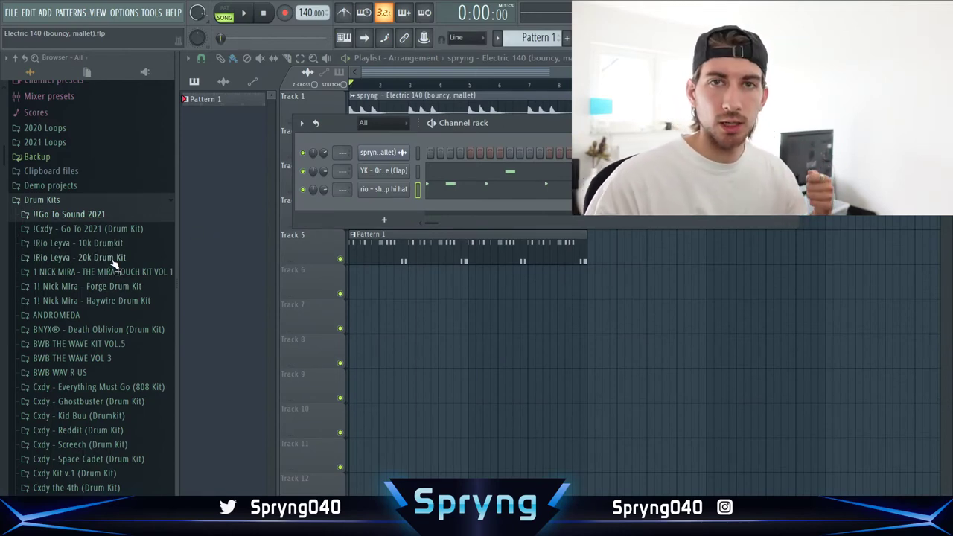
{"action": "left_click", "coordinate": [79, 229]}
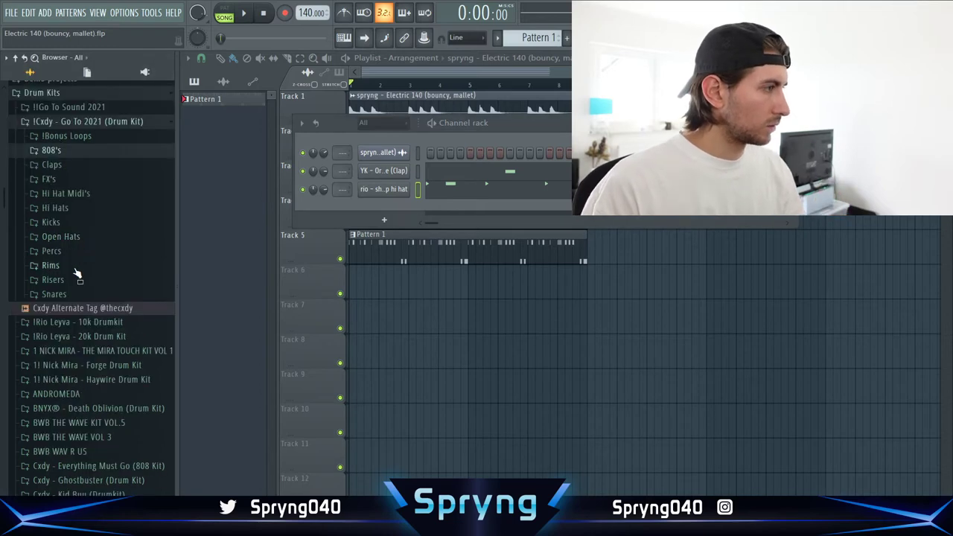
{"action": "left_click", "coordinate": [61, 237]}
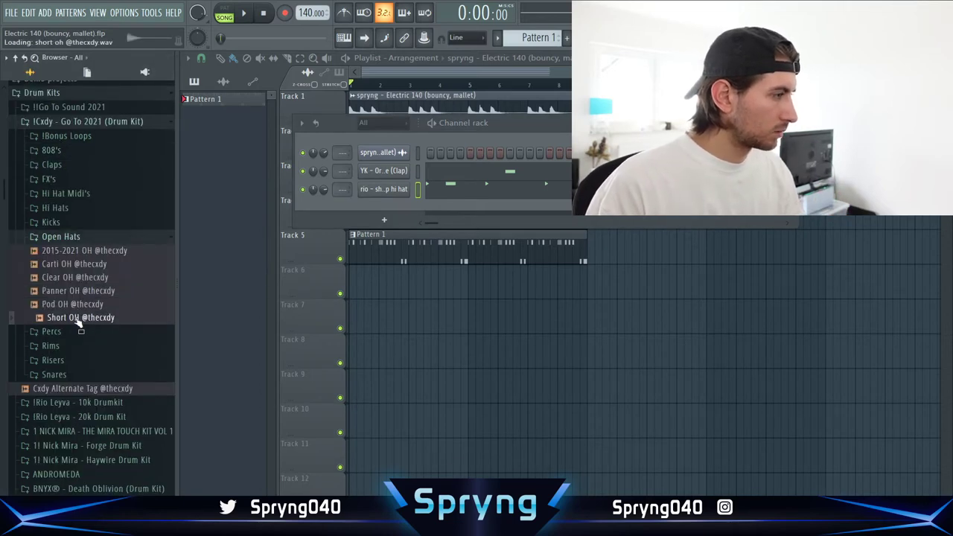
{"action": "left_click_drag", "start_coordinate": [381, 203], "coordinate": [384, 207]}
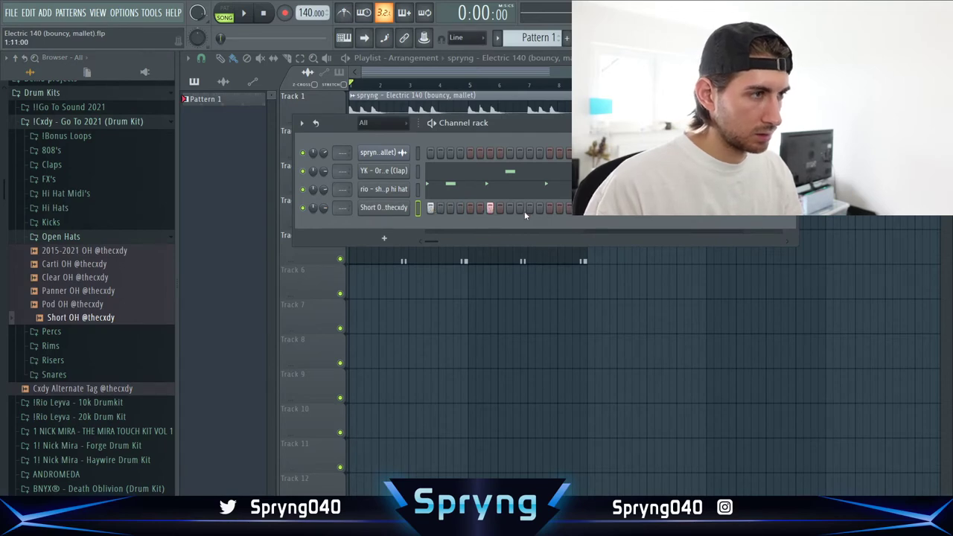
{"action": "right_click", "coordinate": [383, 208]}
{"action": "left_click", "coordinate": [436, 206]}
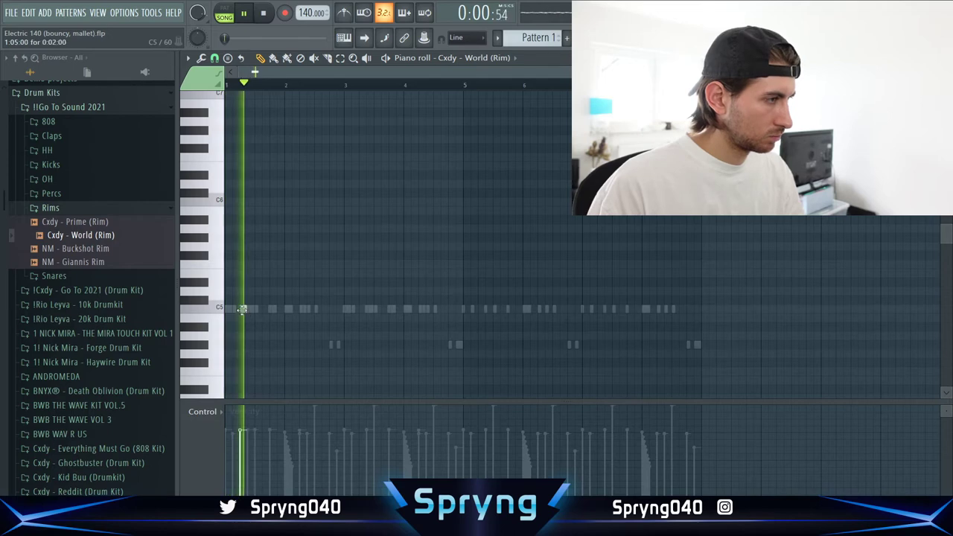
Place a C5 note in bar 2 for the Cxdy - World (Rim) channel
{"action": "left_click", "coordinate": [303, 310]}
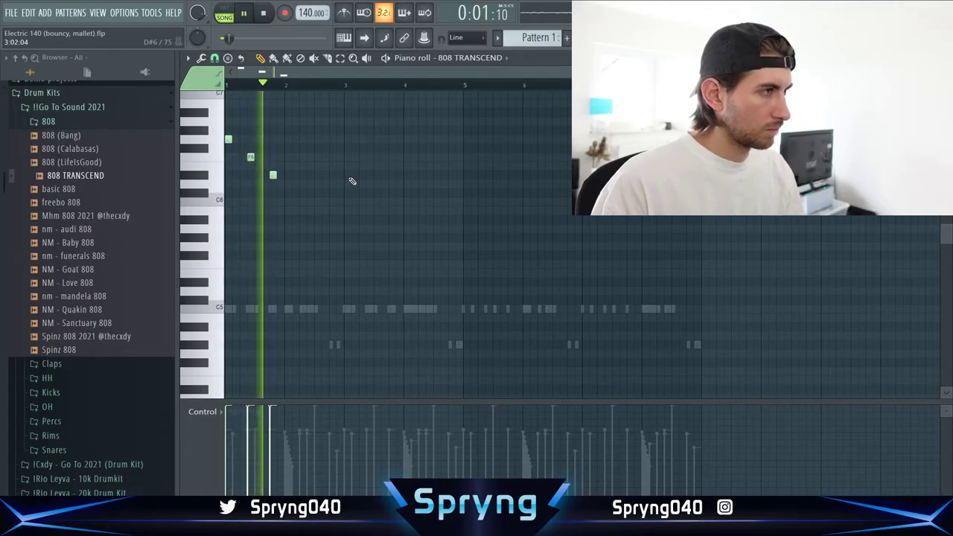
Add a D#6 note at the start of bar 3 for 808 TRANSCEND and shorten the last D5 note to the end of bar 8
{"action": "left_click", "coordinate": [349, 177]}
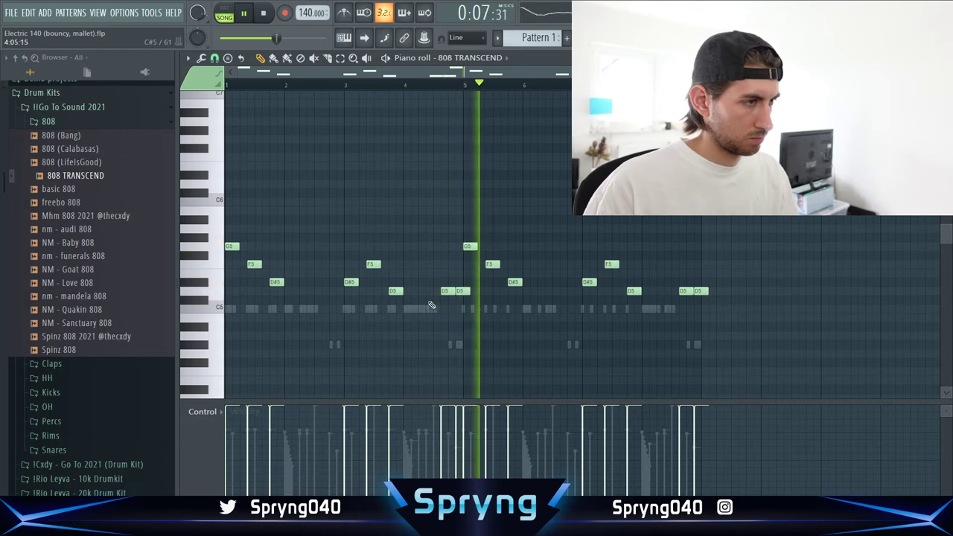
{"action": "left_click_drag", "start_coordinate": [708, 291], "coordinate": [699, 291]}
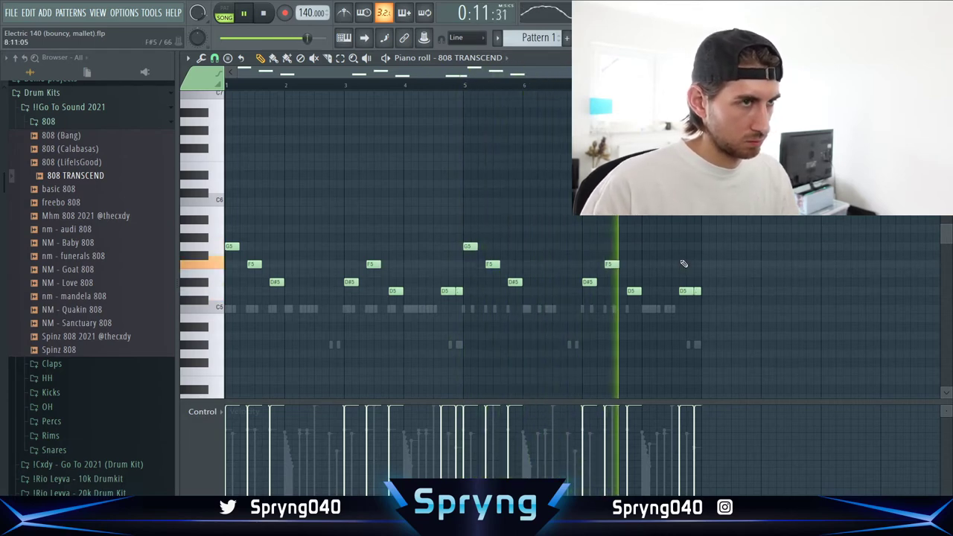
Glance at the mixer and examine the pitch shift setting of the spryng - Electric 140 loop channel
{"action": "left_click", "coordinate": [423, 38]}
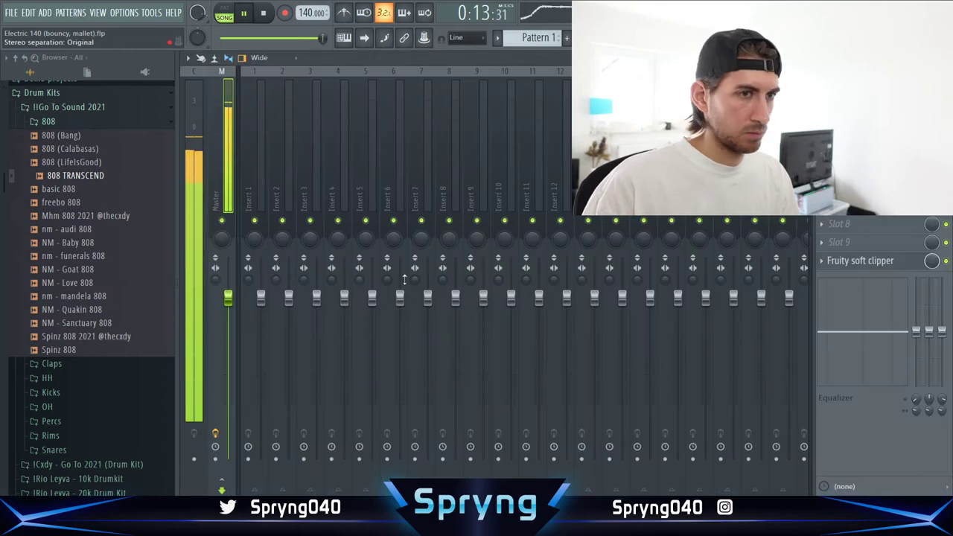
{"action": "left_click", "coordinate": [945, 57]}
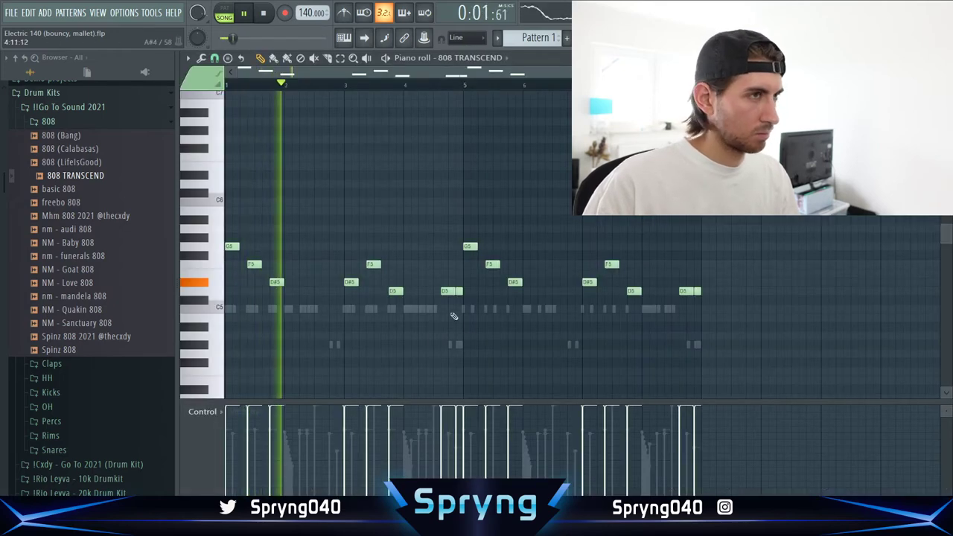
{"action": "left_click", "coordinate": [627, 37]}
{"action": "left_click", "coordinate": [396, 154]}
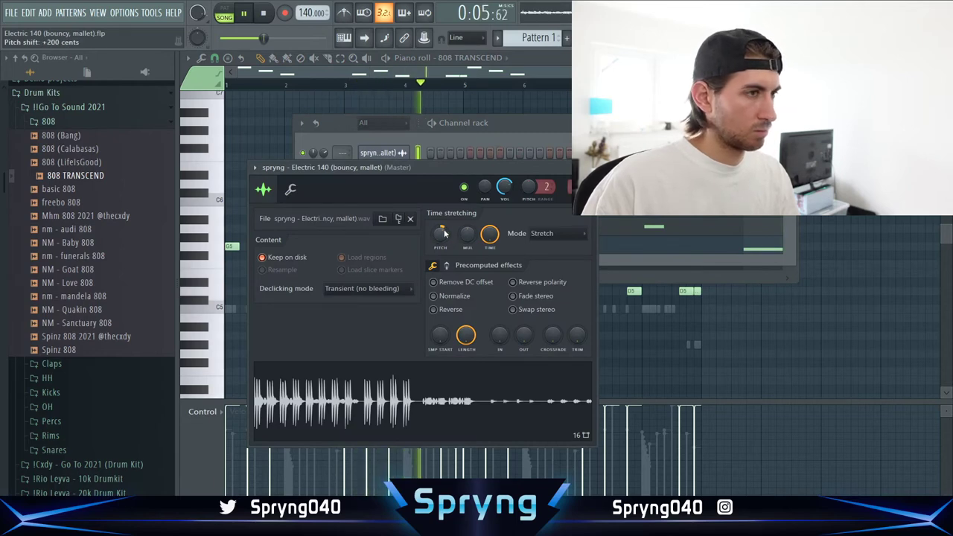
{"action": "left_click", "coordinate": [587, 167]}
{"action": "left_click", "coordinate": [789, 122]}
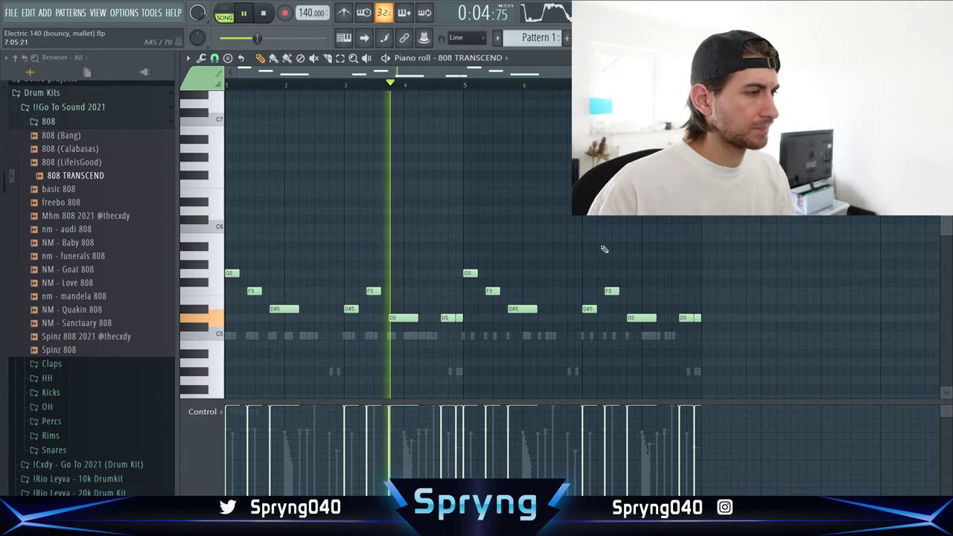
Add YK - PortOfMiami (Kick) from the !!Go To Sound 2021 kicks as a new channel and check its sampler settings
{"action": "left_click", "coordinate": [945, 58]}
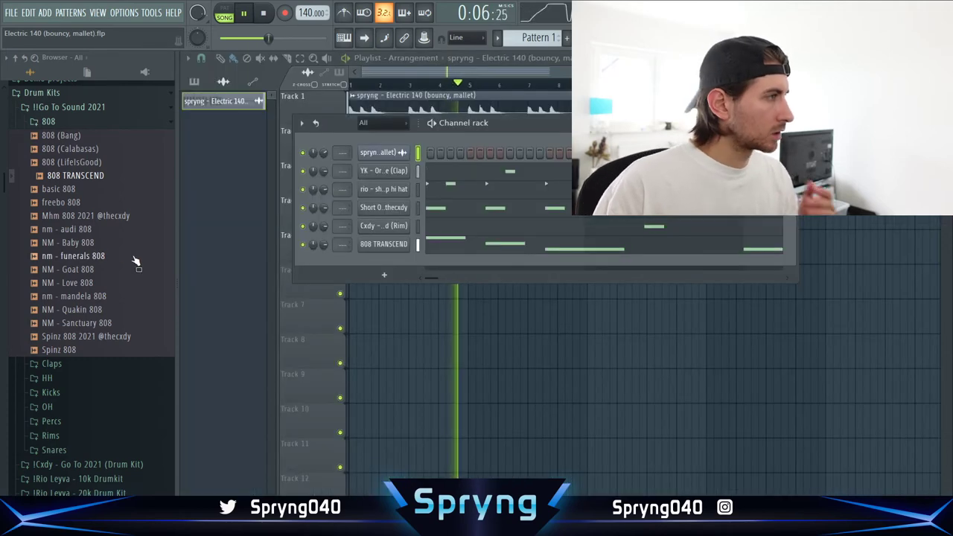
{"action": "left_click", "coordinate": [83, 122]}
{"action": "left_click", "coordinate": [66, 164]}
{"action": "key", "text": "space"}
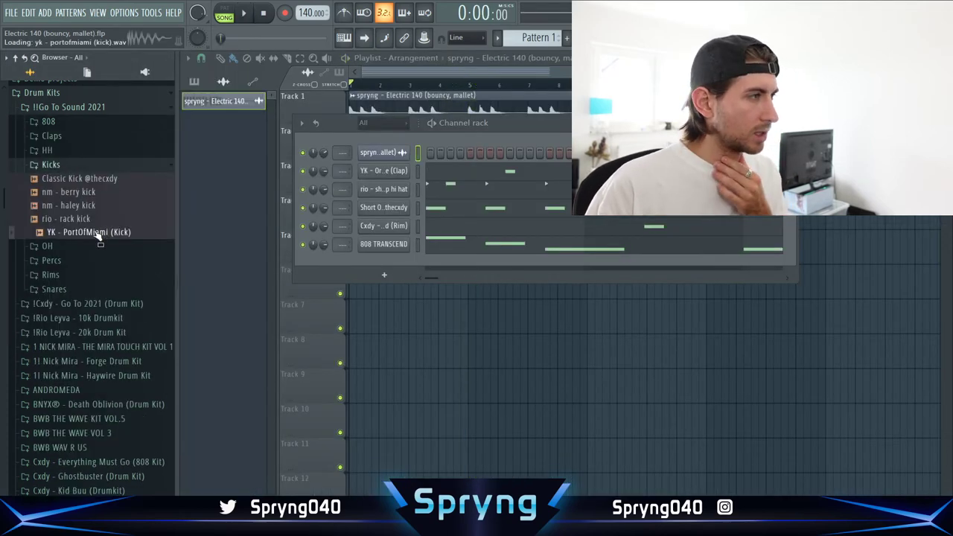
{"action": "left_click_drag", "start_coordinate": [388, 258], "coordinate": [395, 262]}
{"action": "left_click", "coordinate": [395, 264]}
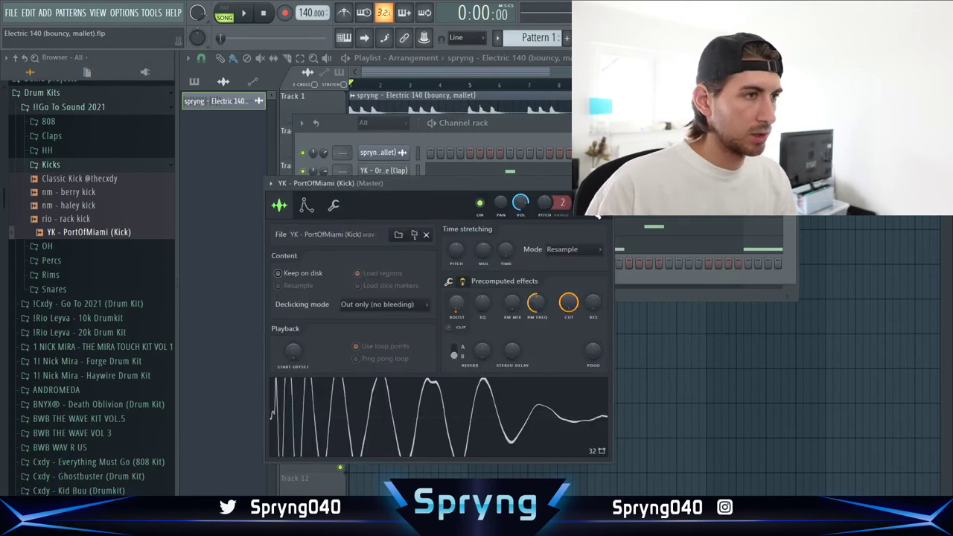
{"action": "left_click", "coordinate": [604, 183]}
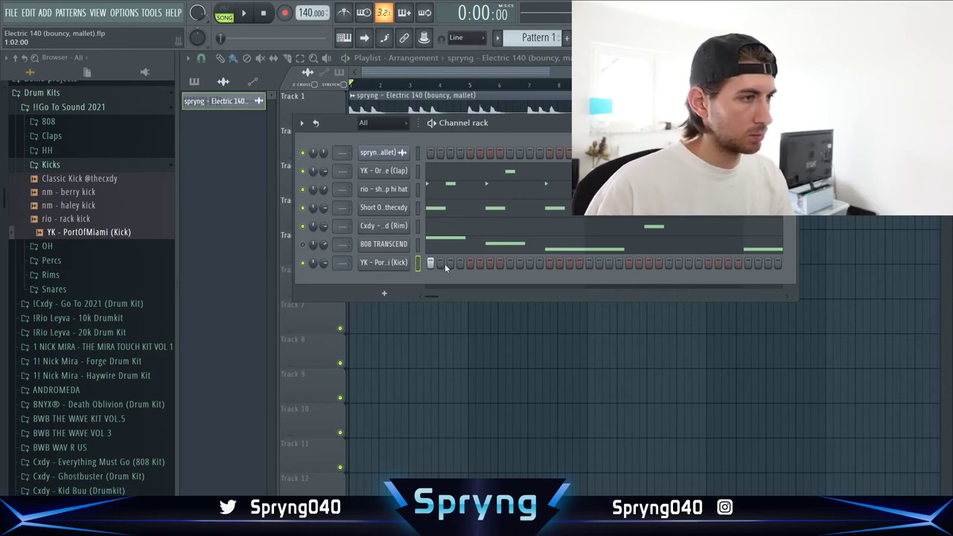
Place two-step C5 kick notes at steps 1, 7 and 13 of bar 3 in the kick channel's piano roll
{"action": "key", "text": "space"}
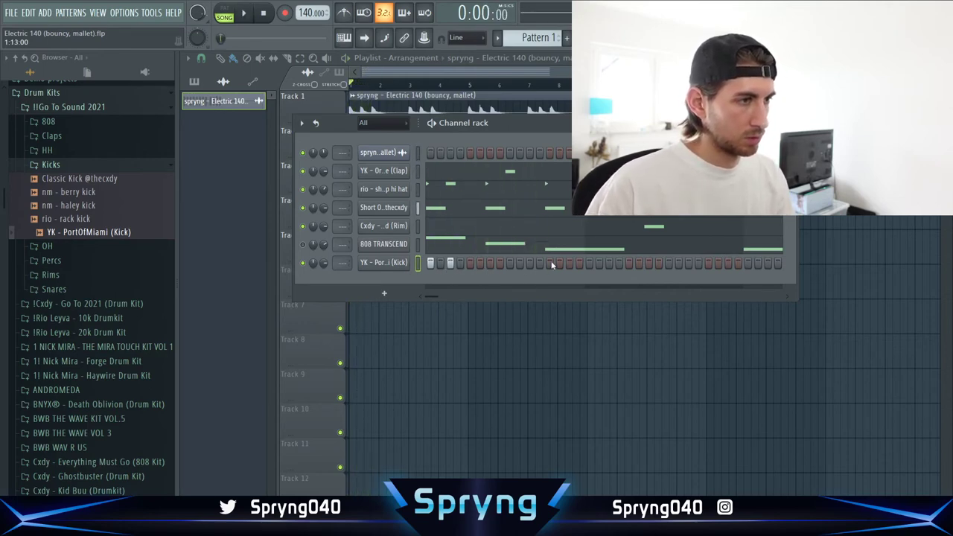
{"action": "right_click", "coordinate": [405, 262]}
{"action": "left_click", "coordinate": [433, 262]}
{"action": "key", "text": "space"}
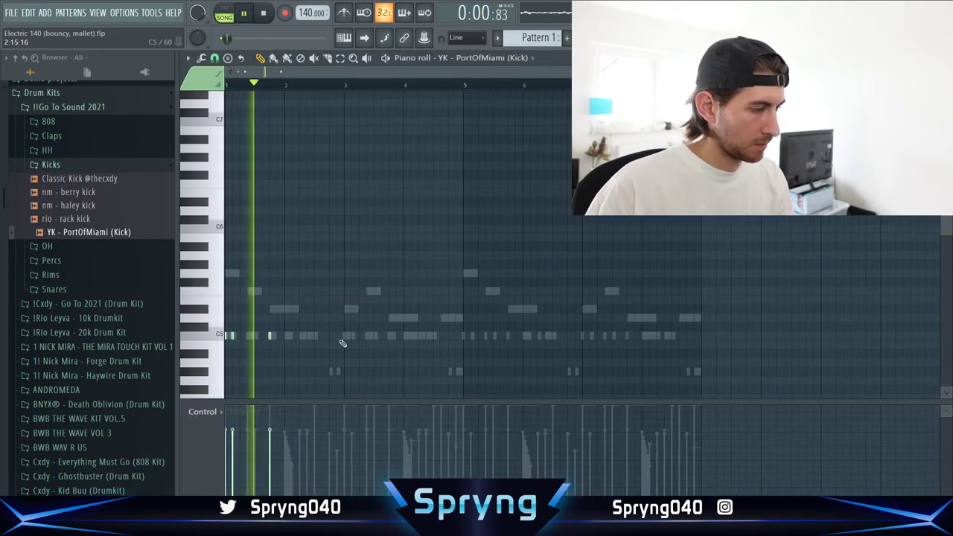
{"action": "left_click", "coordinate": [347, 336]}
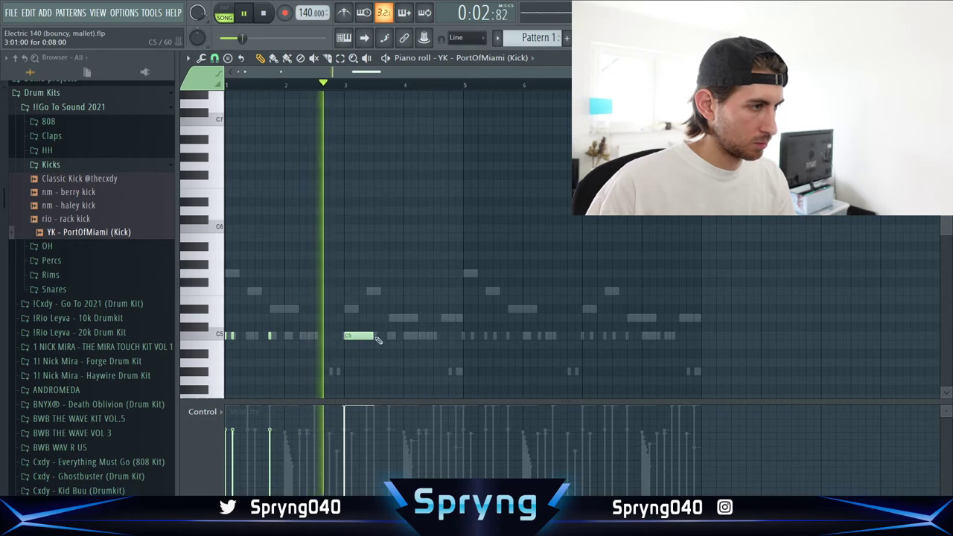
{"action": "left_click_drag", "start_coordinate": [373, 337], "coordinate": [350, 337]}
{"action": "key", "text": "space"}
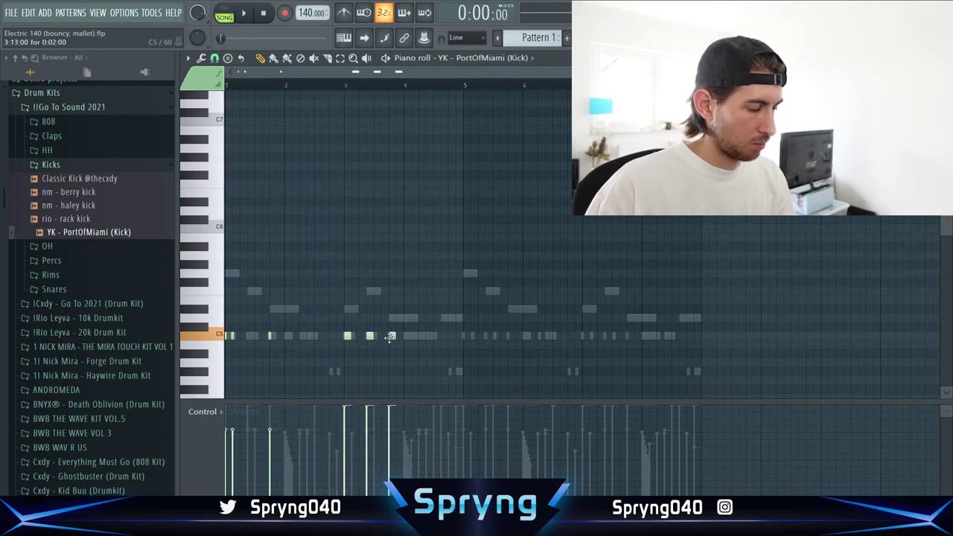
Transpose all kick notes down to A#4 and look over the kick's sampler settings
{"action": "left_click_drag", "start_coordinate": [456, 356], "coordinate": [118, 280]}
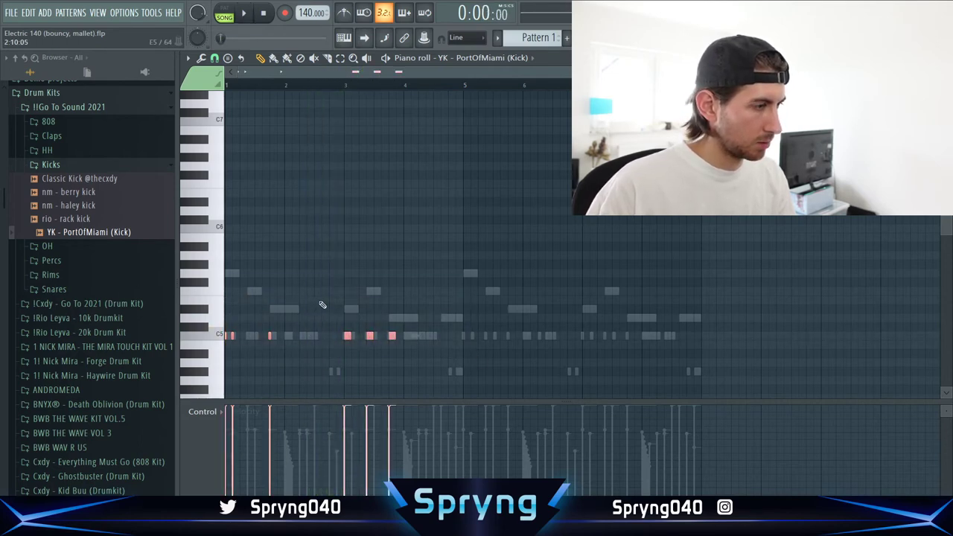
{"action": "key", "text": "ctrl+q"}
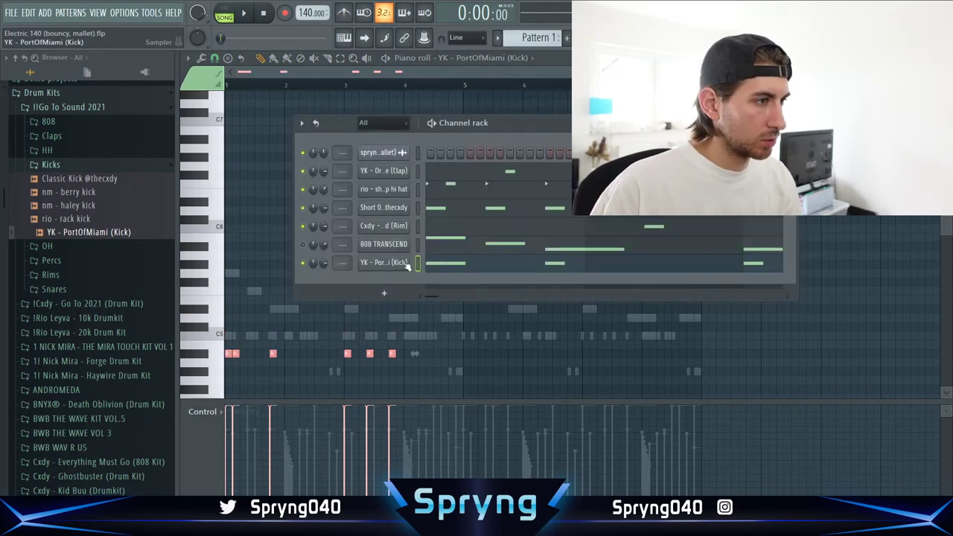
{"action": "left_click", "coordinate": [406, 264]}
{"action": "left_click", "coordinate": [462, 282]}
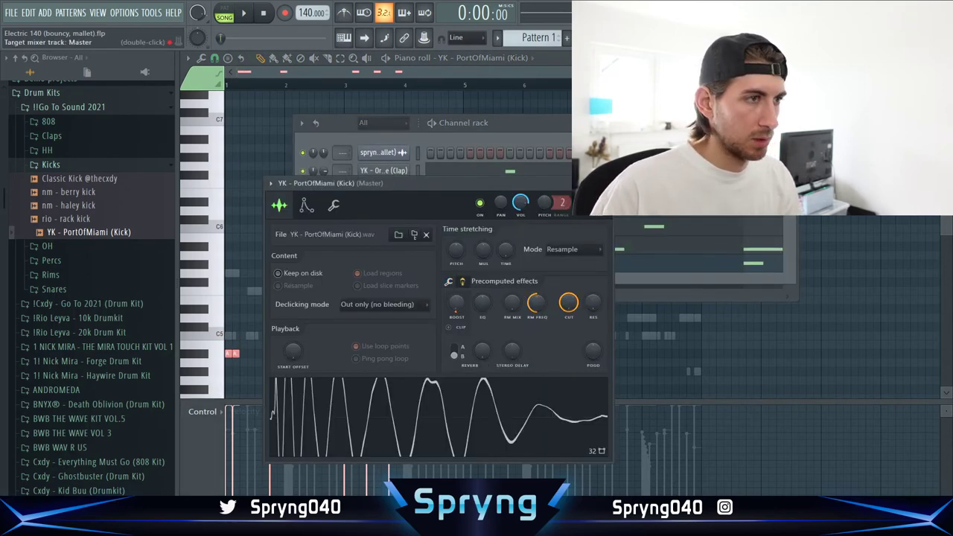
{"action": "left_click", "coordinate": [605, 184]}
Play the kick pattern and try the second kick note two steps later before returning it to step 3
{"action": "key", "text": "space"}
{"action": "left_click", "coordinate": [340, 329]}
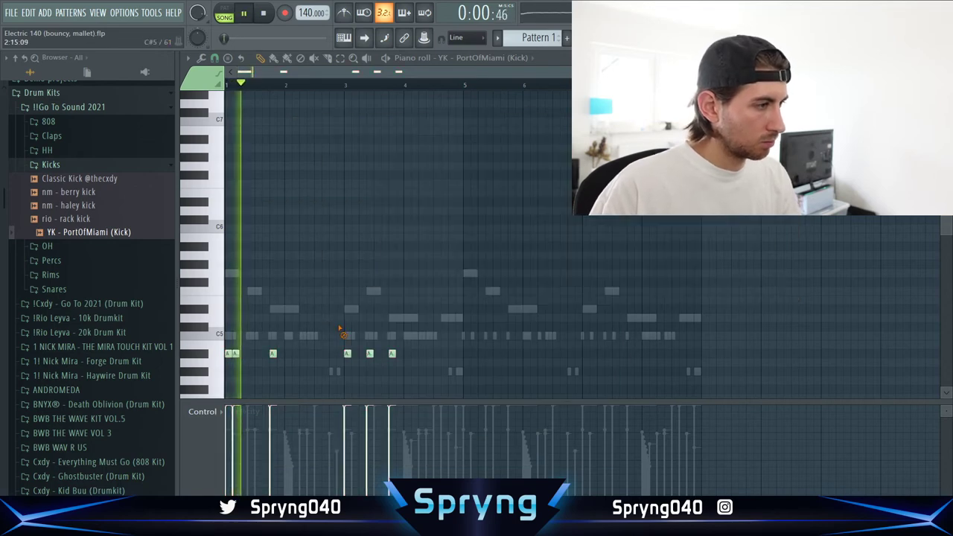
{"action": "key", "text": "space"}
{"action": "key", "text": "space"}
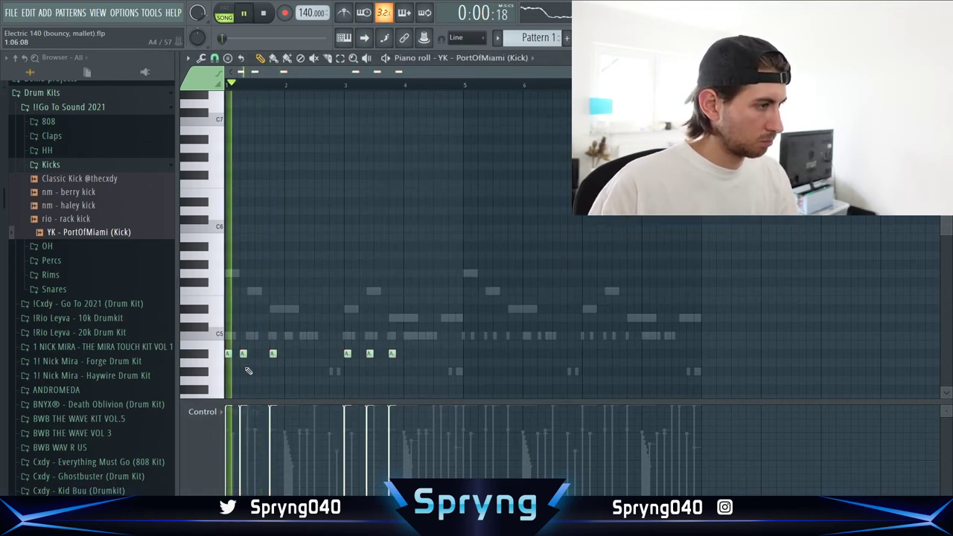
{"action": "key", "text": "space"}
{"action": "left_click", "coordinate": [235, 353]}
{"action": "key", "text": "space"}
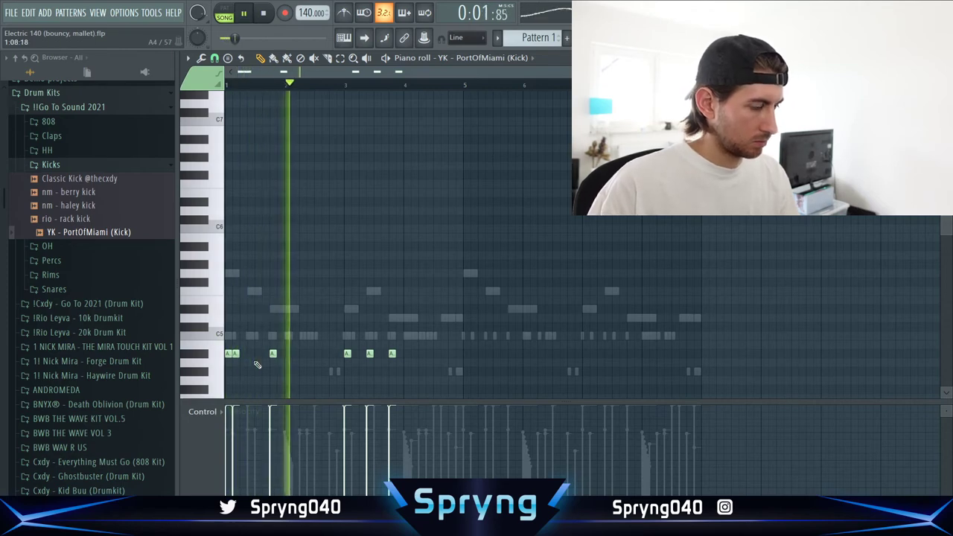
Assign the mallet loop to mixer track 1 and the clap, hi-hat, open hat, rim, 808 and kick channels to mixer tracks 10–15
{"action": "key", "text": "F9"}
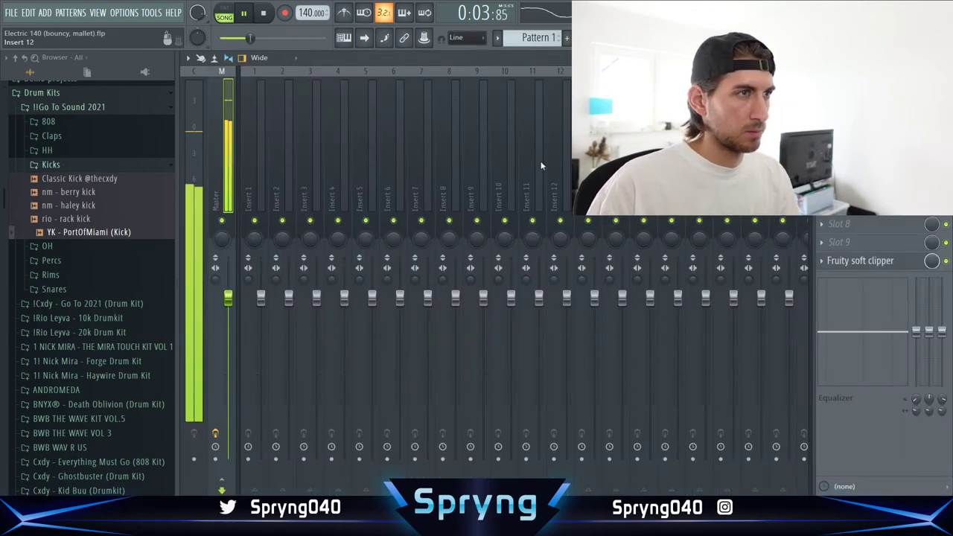
{"action": "key", "text": "F6"}
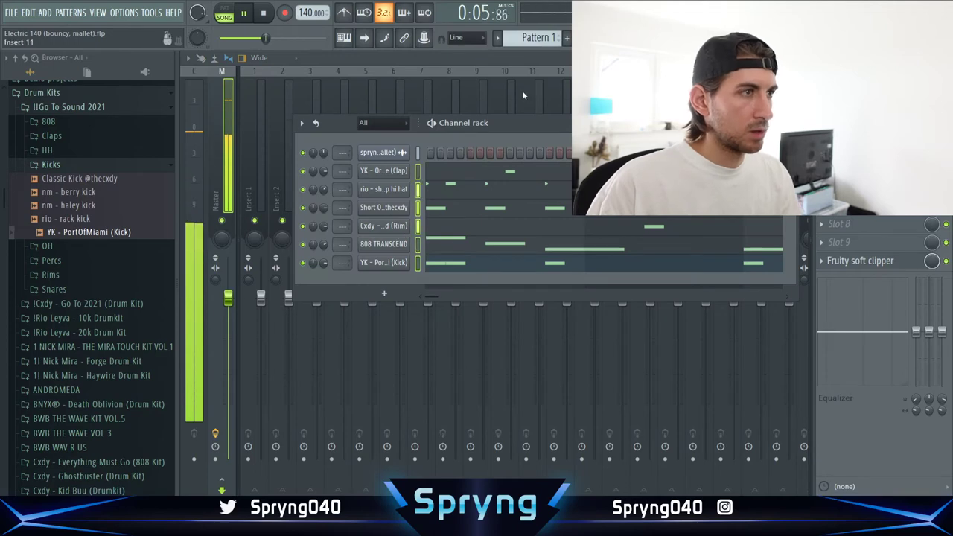
{"action": "left_click", "coordinate": [250, 149]}
{"action": "key", "text": "space"}
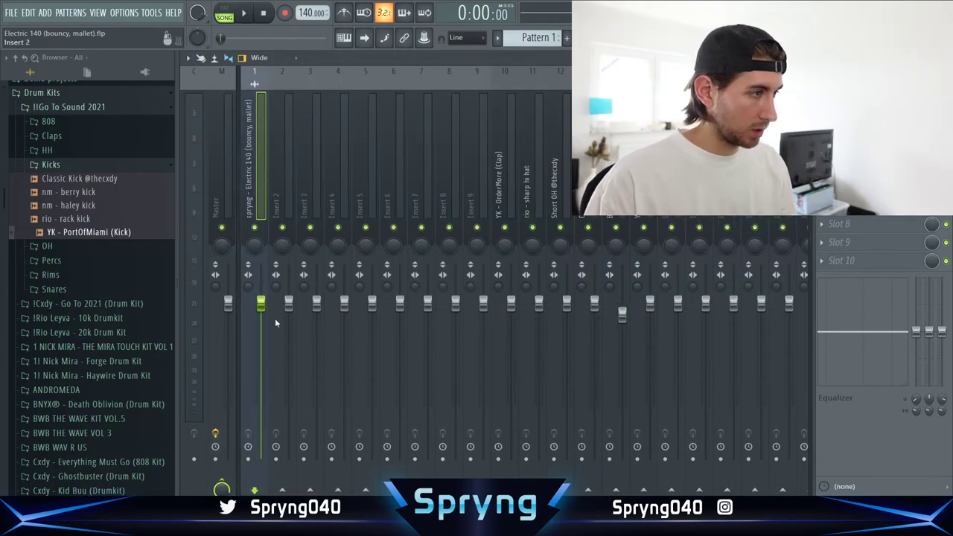
Split Pattern 1 by channel and repeat the clips on playlist tracks 6–11 from bar 9, with open hat and kick entering at bar 17
{"action": "key", "text": "F5"}
{"action": "left_click_drag", "start_coordinate": [588, 281], "coordinate": [547, 255]}
{"action": "left_click_drag", "start_coordinate": [396, 252], "coordinate": [631, 278]}
{"action": "left_click", "coordinate": [497, 37]}
{"action": "left_click", "coordinate": [566, 222]}
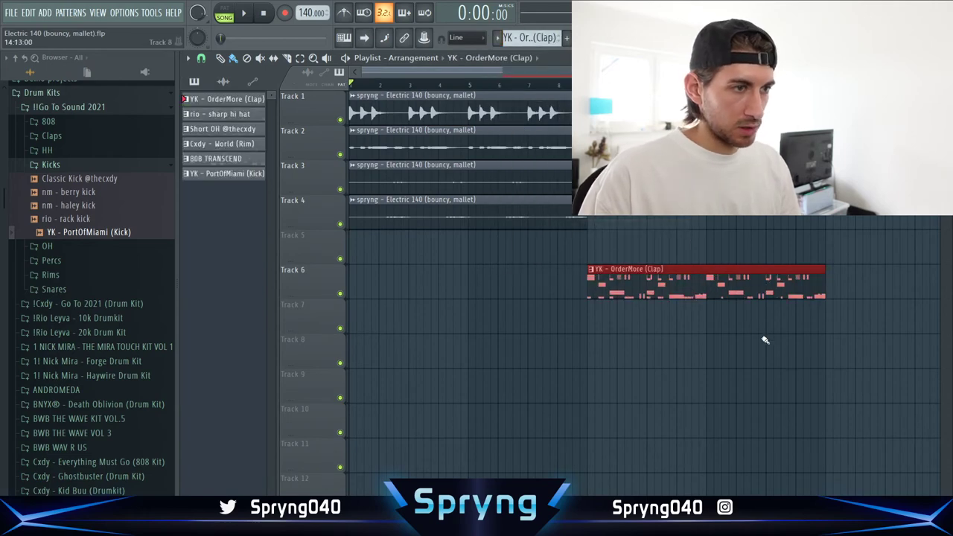
{"action": "scroll", "coordinate": [594, 262], "scroll_direction": "down", "scroll_amount": 3}
{"action": "left_click_drag", "start_coordinate": [551, 242], "coordinate": [370, 111]}
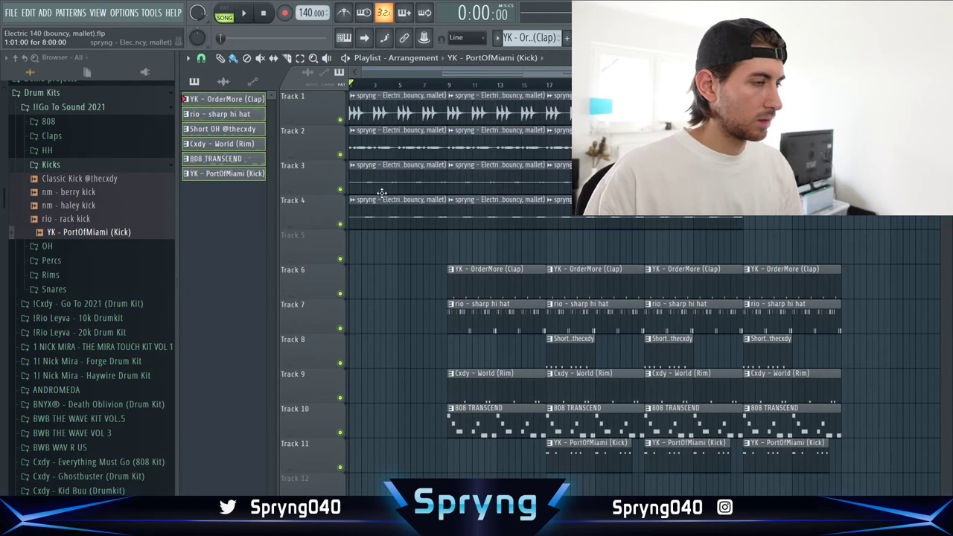
Delete the mallet clips at bar 1 on tracks 3 and 4 and the one at bar 9 on track 2
{"action": "right_click", "coordinate": [382, 192]}
{"action": "right_click", "coordinate": [381, 201]}
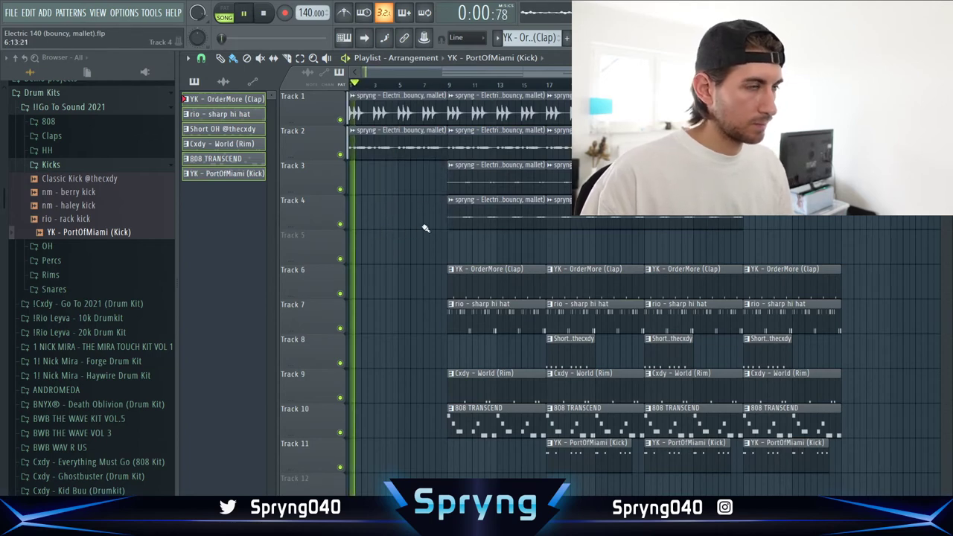
{"action": "left_click", "coordinate": [227, 98]}
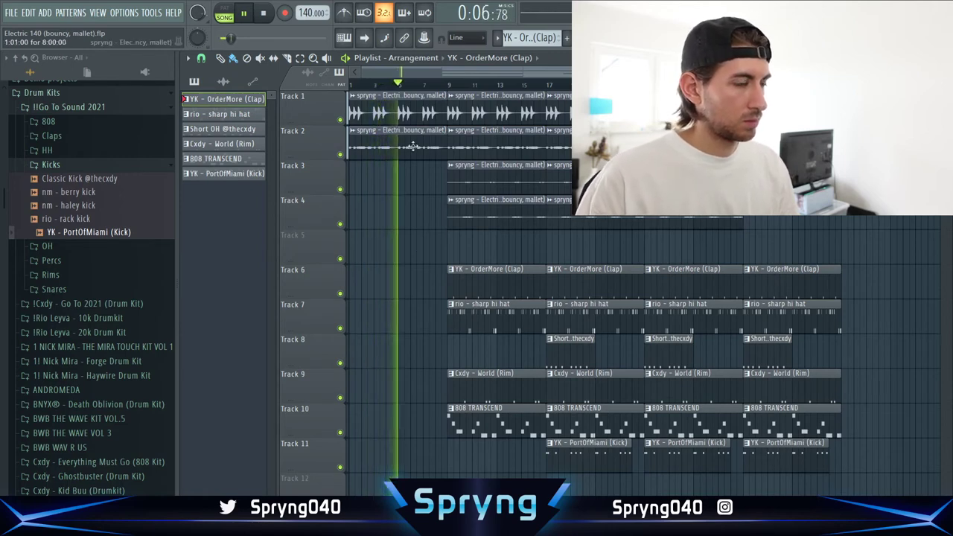
{"action": "right_click", "coordinate": [514, 147]}
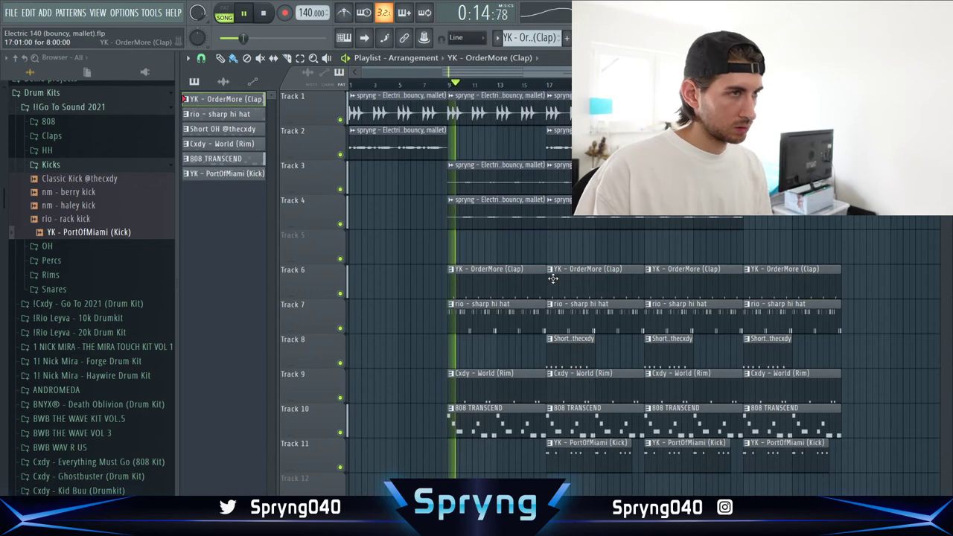
Add Fruity parametric EQ 2 to the mallet loop's mixer track and balance the mallet, rim and 808 faders
{"action": "left_click", "coordinate": [648, 38]}
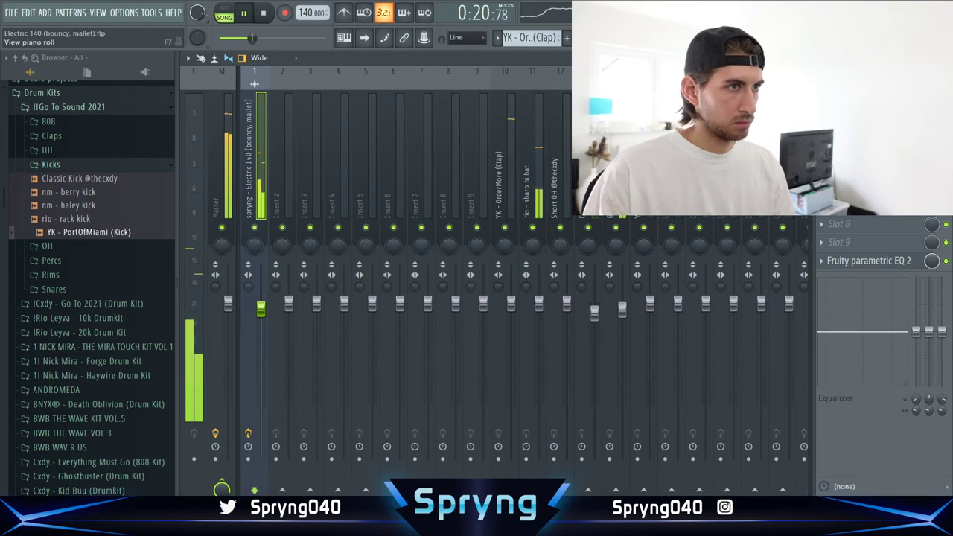
{"action": "key", "text": "F6"}
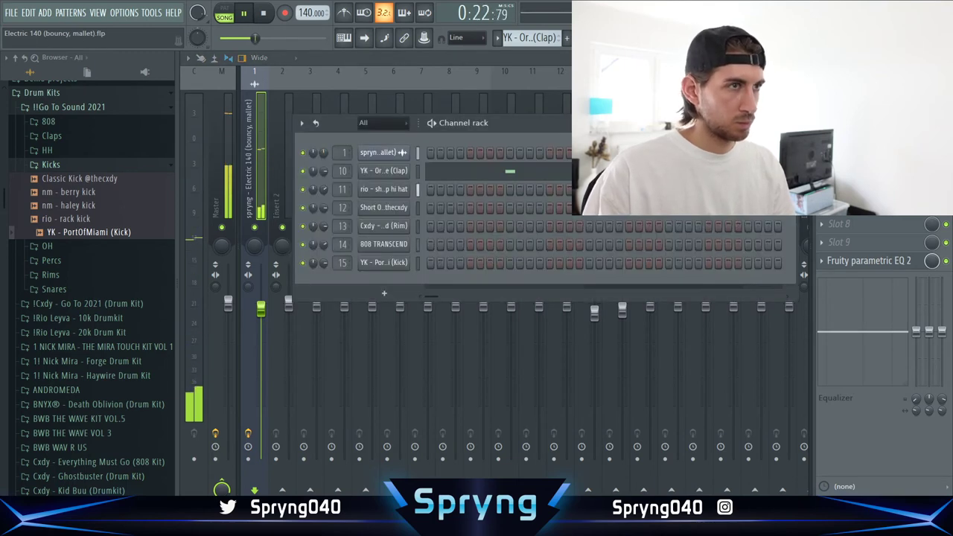
{"action": "key", "text": "F6"}
{"action": "key", "text": "F5"}
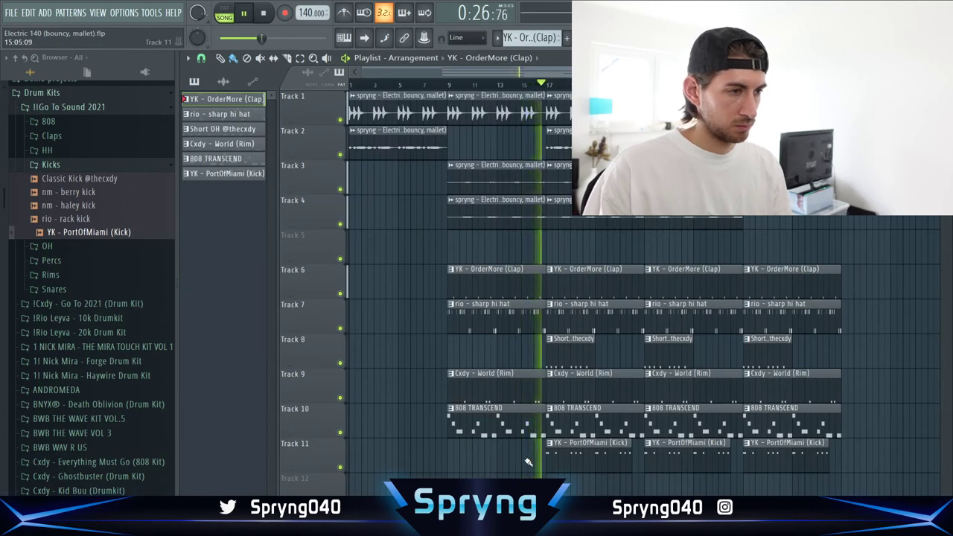
In the bar 25 section, start the 808 at bar 27, hi-hat at 28 and rim at 29, and remove the open hat and kick clips
{"action": "scroll", "coordinate": [536, 457], "scroll_direction": "up", "scroll_amount": 5}
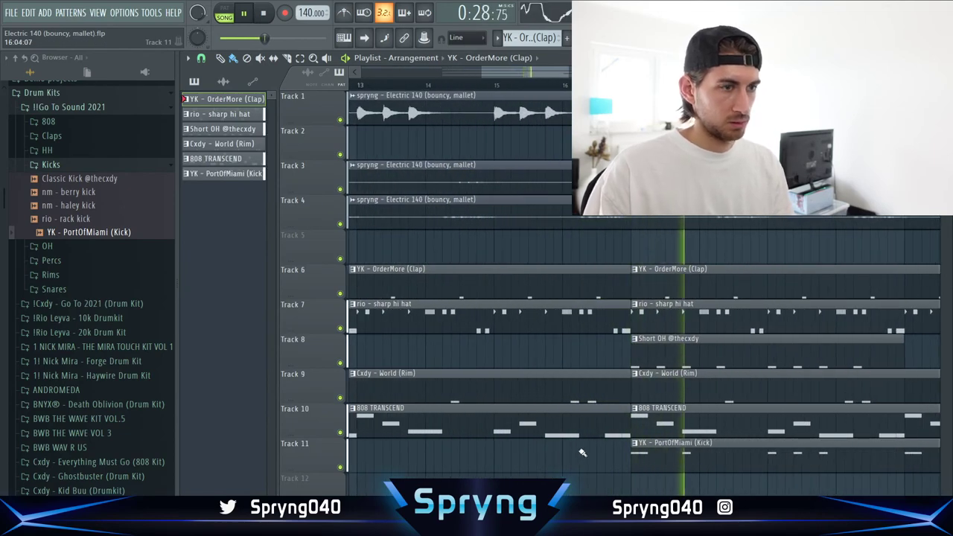
{"action": "scroll", "coordinate": [577, 455], "scroll_direction": "down", "scroll_amount": 3}
{"action": "scroll", "coordinate": [634, 477], "scroll_direction": "down", "scroll_amount": 3}
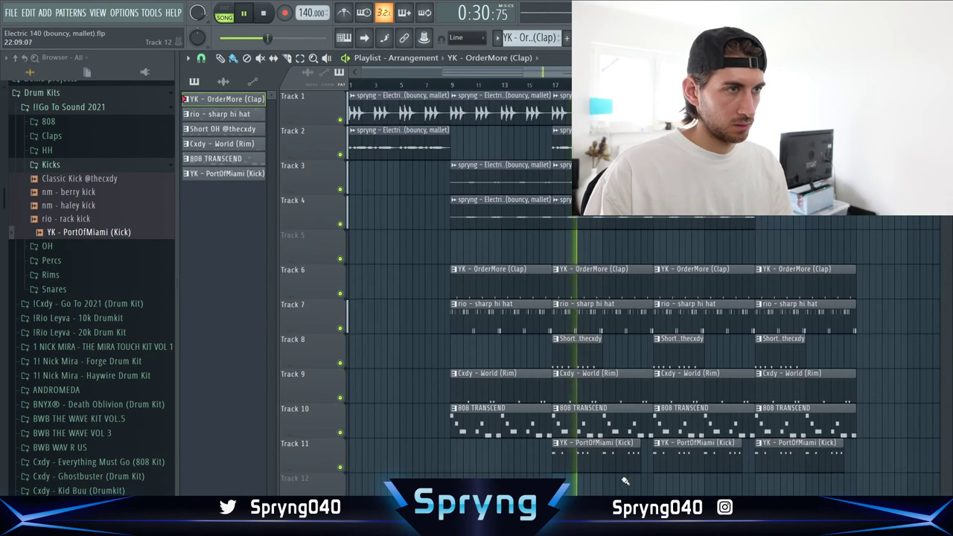
{"action": "scroll", "coordinate": [663, 400], "scroll_direction": "down", "scroll_amount": 1}
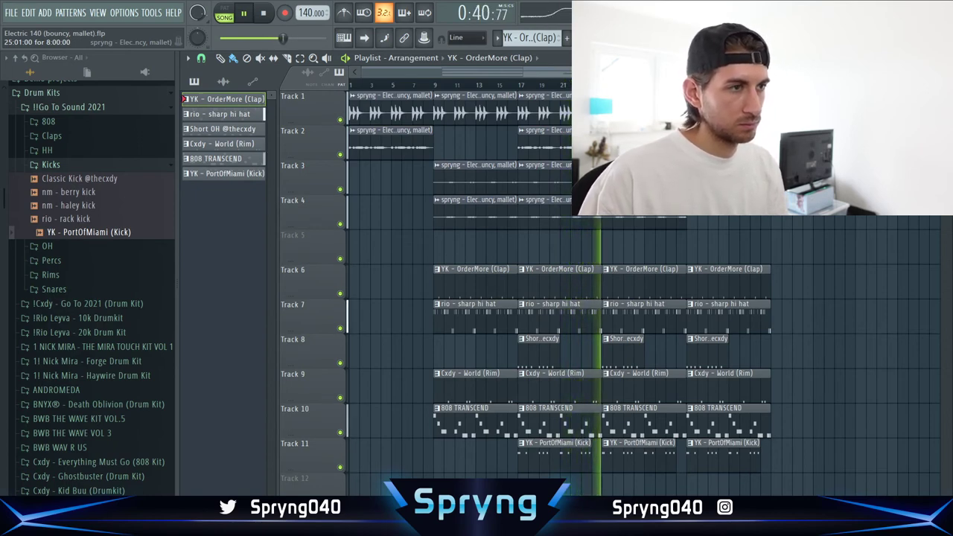
{"action": "key", "text": "space"}
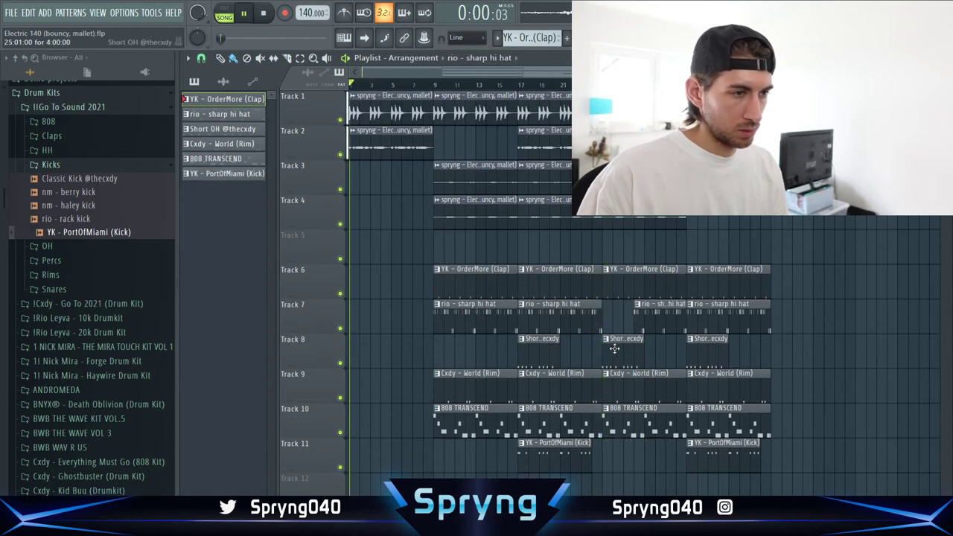
{"action": "right_click", "coordinate": [617, 351]}
{"action": "left_click_drag", "start_coordinate": [603, 393], "coordinate": [643, 393]}
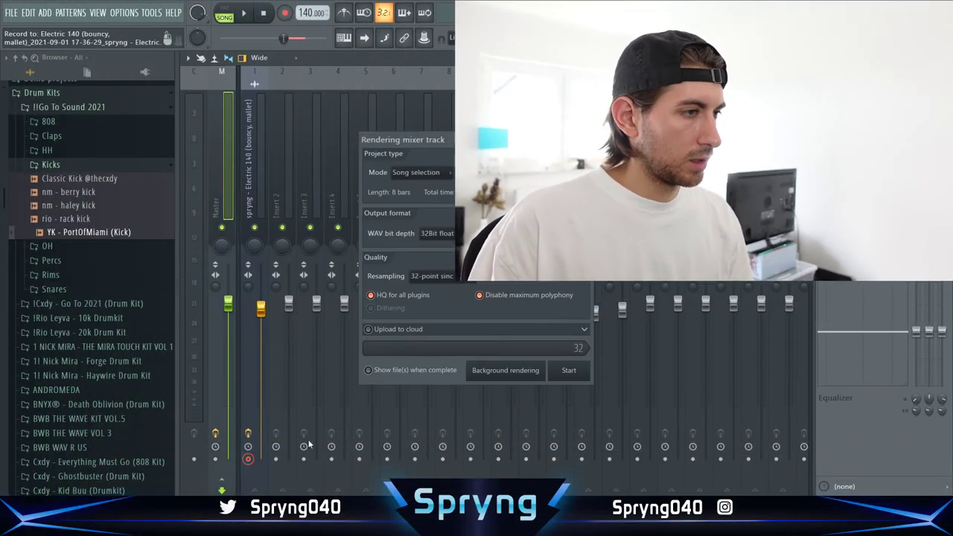
Render the mallet's mixer track for the 8-bar song selection at bar 25 to a 32Bit float WAV and solo the new clip's track 5
{"action": "left_click", "coordinate": [569, 370]}
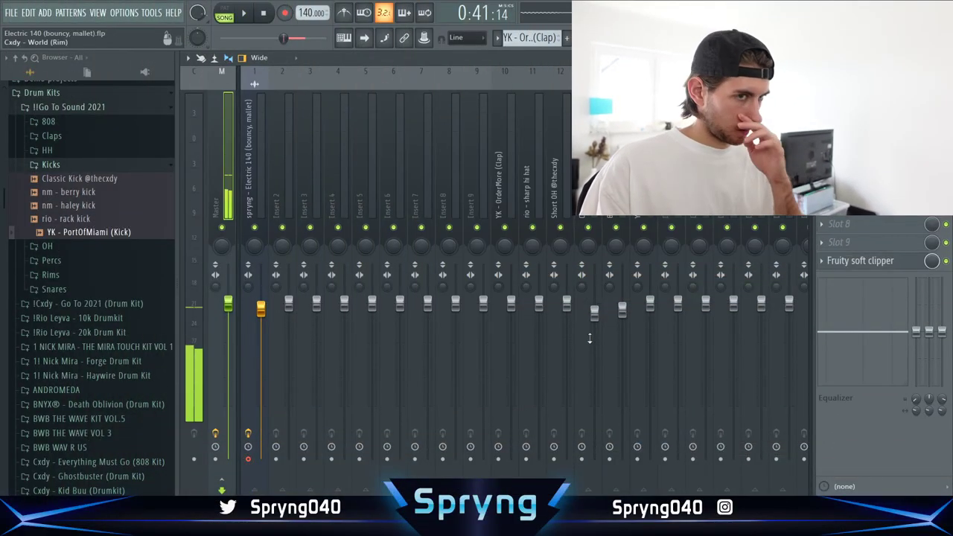
{"action": "left_click", "coordinate": [944, 58]}
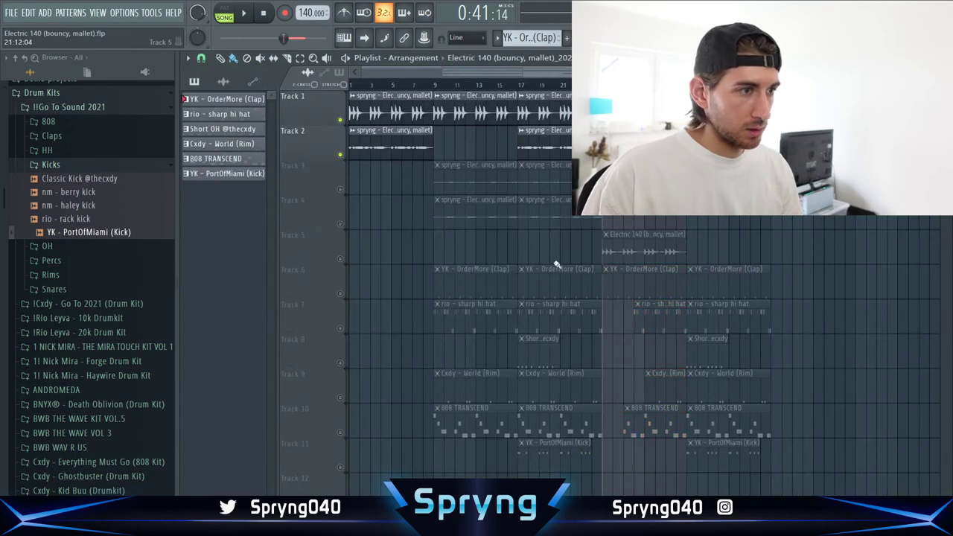
{"action": "right_click", "coordinate": [340, 259]}
Lower the rendered mallet clip's pitch, set its time-stretching mode to Auto and play it
{"action": "right_click", "coordinate": [609, 236]}
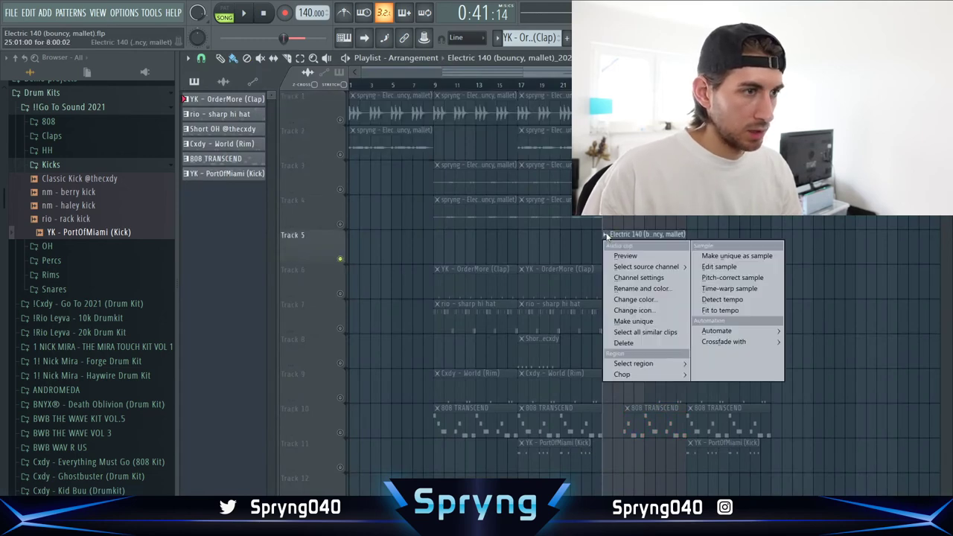
{"action": "left_click", "coordinate": [640, 278]}
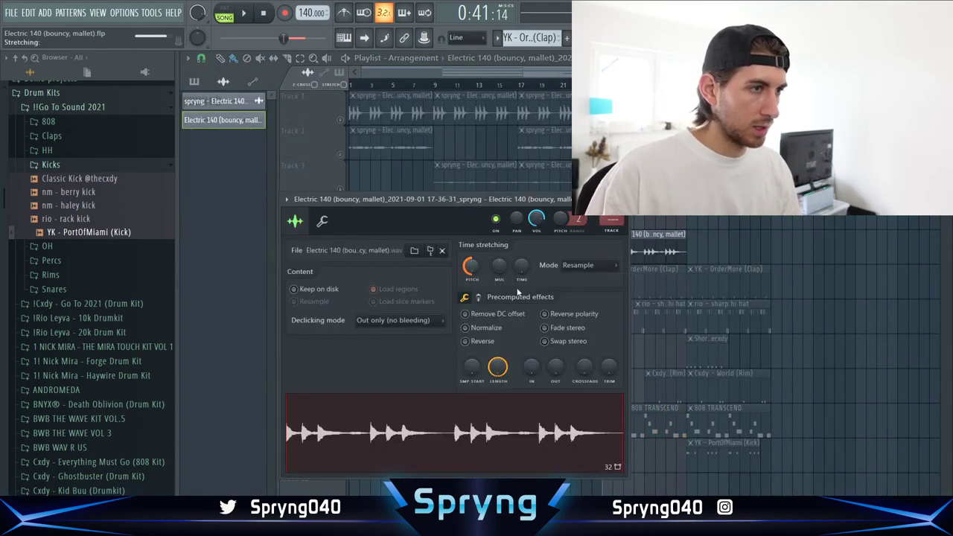
{"action": "left_click", "coordinate": [619, 199]}
{"action": "left_click", "coordinate": [605, 235]}
{"action": "left_click", "coordinate": [623, 278]}
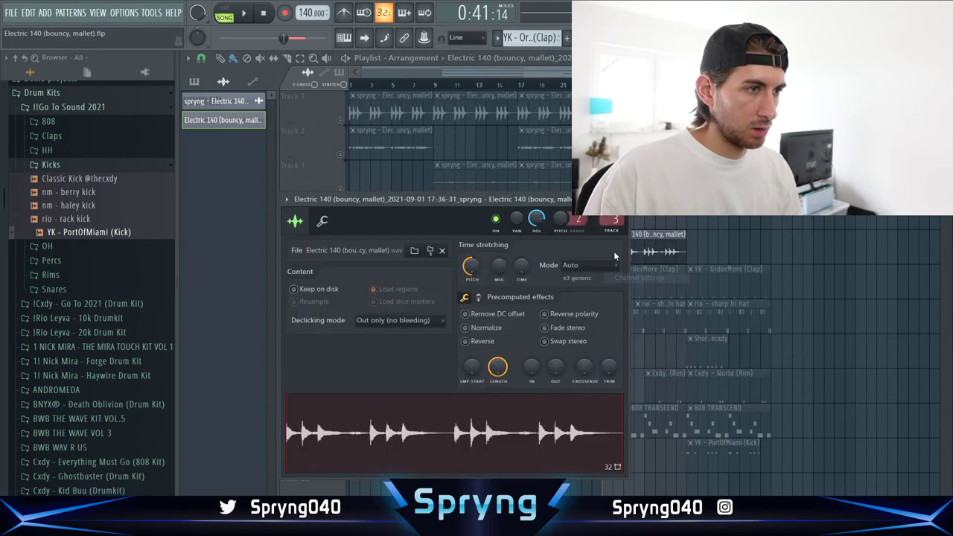
{"action": "left_click", "coordinate": [441, 250]}
{"action": "key", "text": "space"}
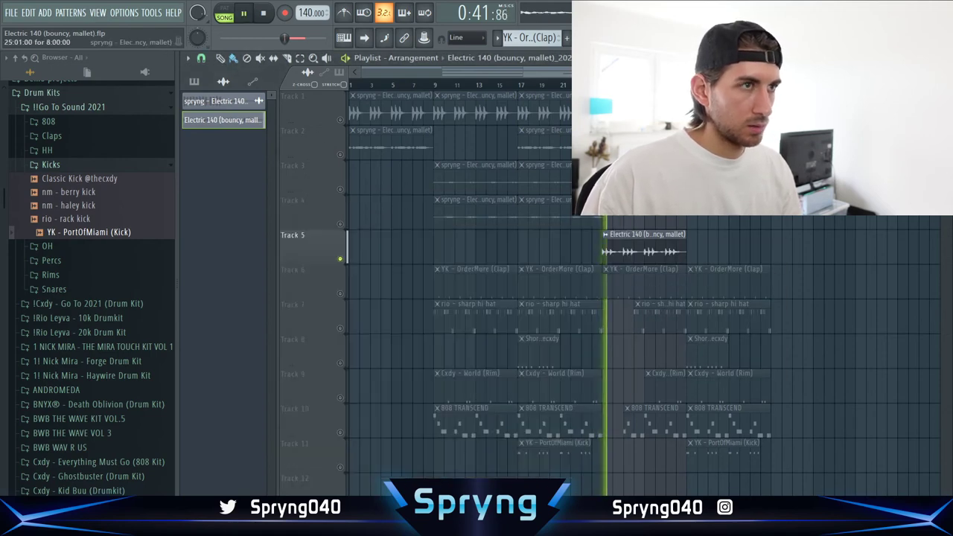
Route the rendered mallet clip to mixer track 2 and add Fruity parametric EQ 2 in slot 10
{"action": "key", "text": "F9"}
{"action": "left_click", "coordinate": [848, 262]}
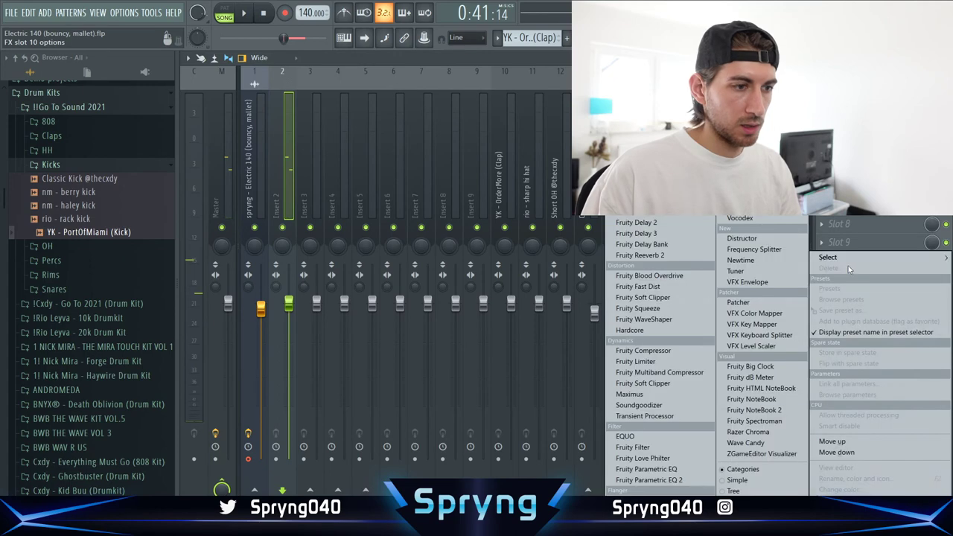
{"action": "left_click", "coordinate": [634, 481]}
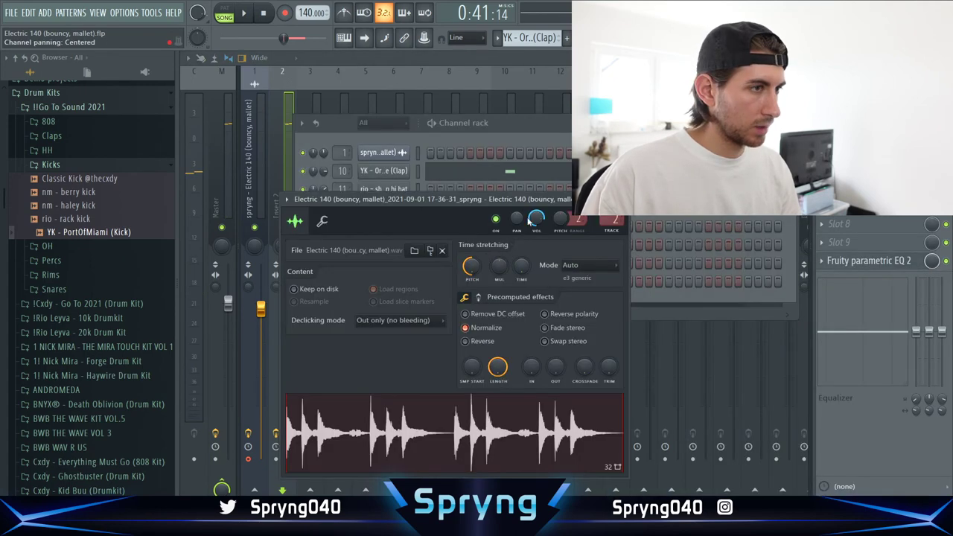
Normalize the rendered mallet clip and lower its channel volume to 41% during playback
{"action": "key", "text": "space"}
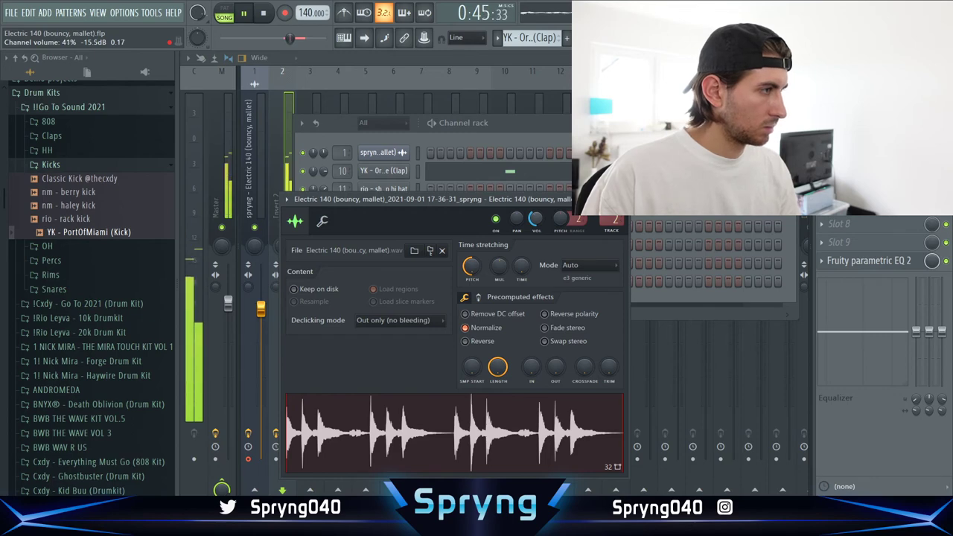
{"action": "left_click", "coordinate": [621, 199]}
{"action": "key", "text": "F9"}
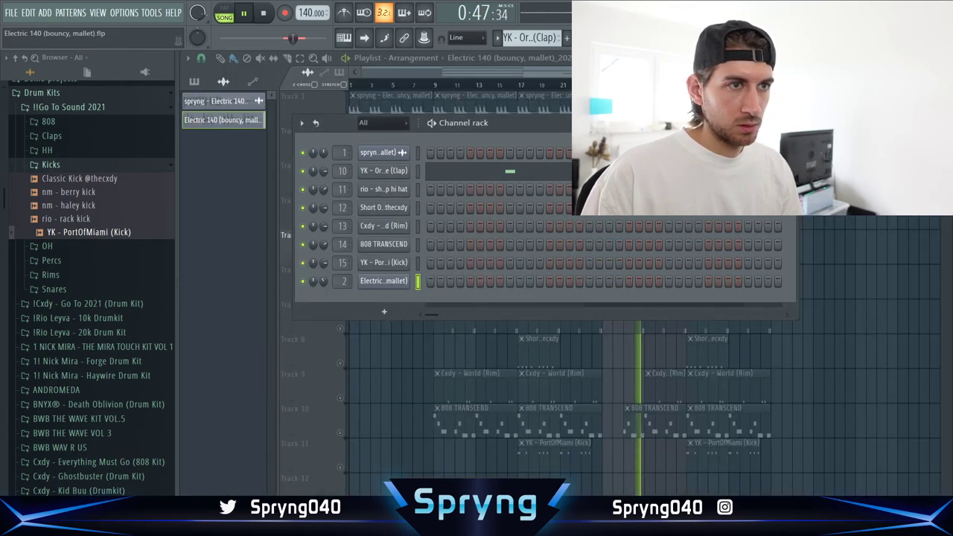
{"action": "left_click", "coordinate": [788, 123]}
{"action": "key", "text": "space"}
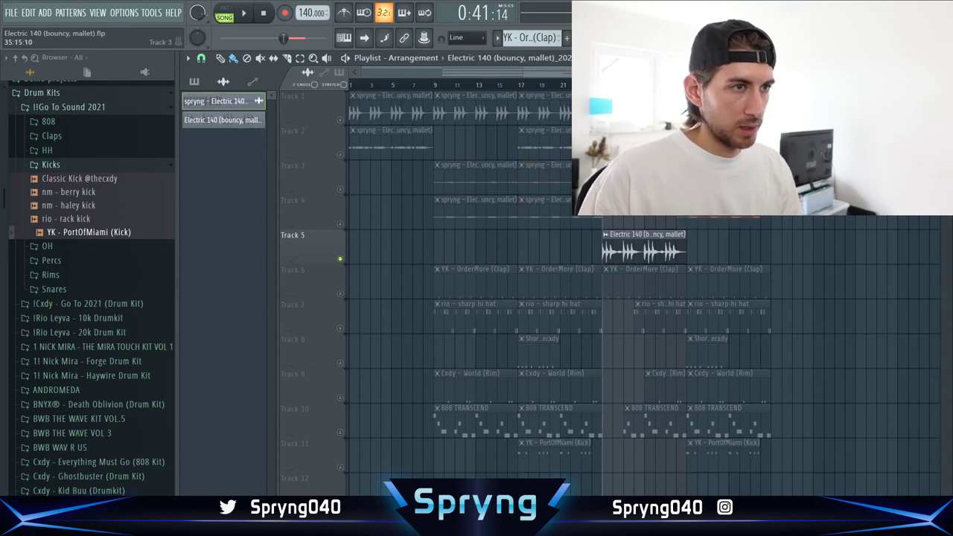
Unsolo playlist track 5 and duplicate the drum and 808 clips of bars 9–24 to bar 49
{"action": "left_click_drag", "start_coordinate": [431, 188], "coordinate": [380, 119]}
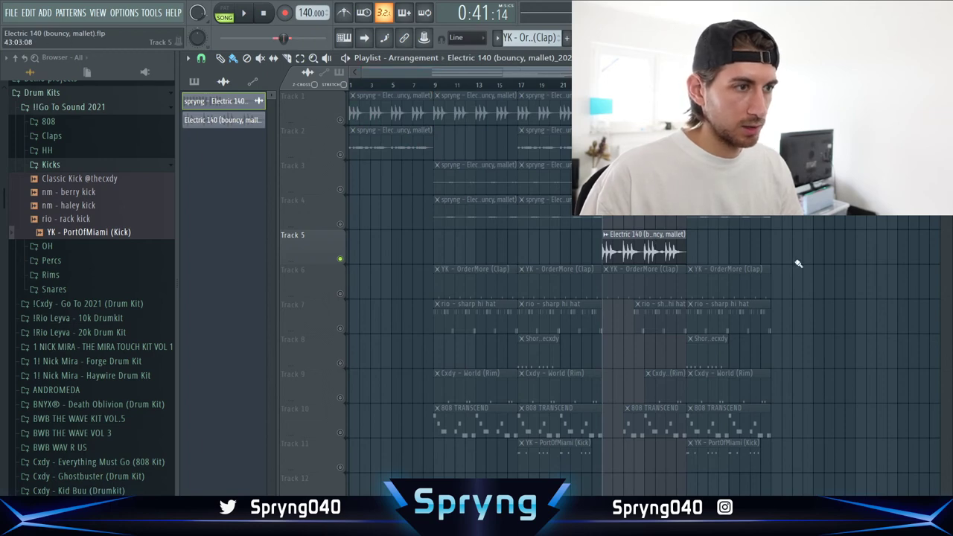
{"action": "right_click", "coordinate": [340, 259]}
{"action": "right_click", "coordinate": [340, 258]}
{"action": "right_click", "coordinate": [340, 258]}
{"action": "left_click_drag", "start_coordinate": [578, 456], "coordinate": [869, 110]}
{"action": "left_click", "coordinate": [818, 258], "text": "ctrl"}
Clear the playlist's time selection that starts at bar 25
{"action": "scroll", "coordinate": [921, 111], "scroll_direction": "down", "scroll_amount": 1}
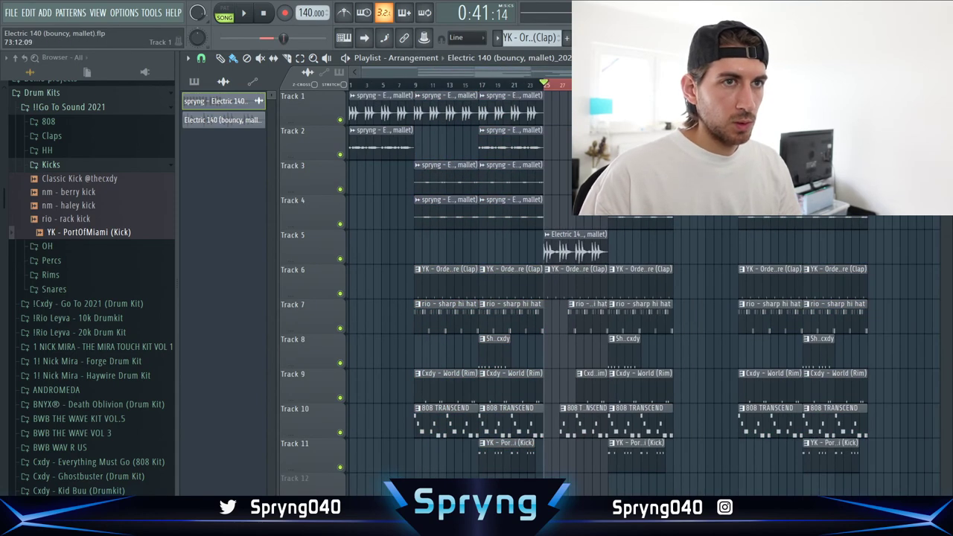
{"action": "scroll", "coordinate": [841, 119], "scroll_direction": "down", "scroll_amount": 3}
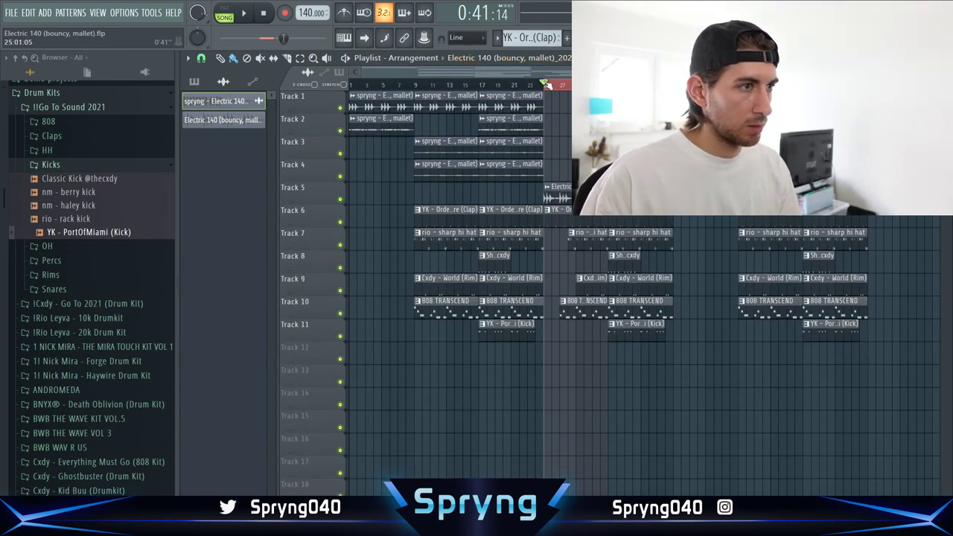
{"action": "left_click", "coordinate": [547, 84], "text": "ctrl"}
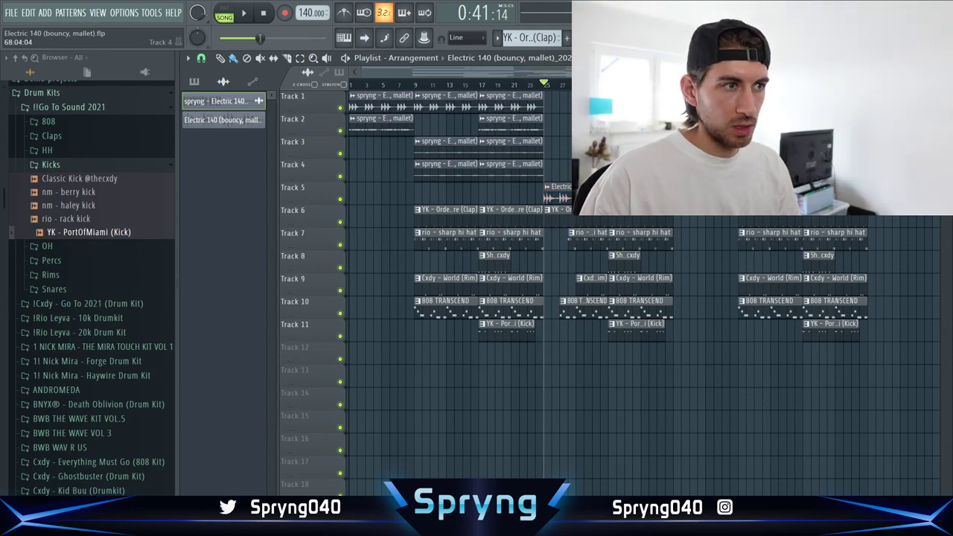
{"action": "left_click", "coordinate": [50, 108]}
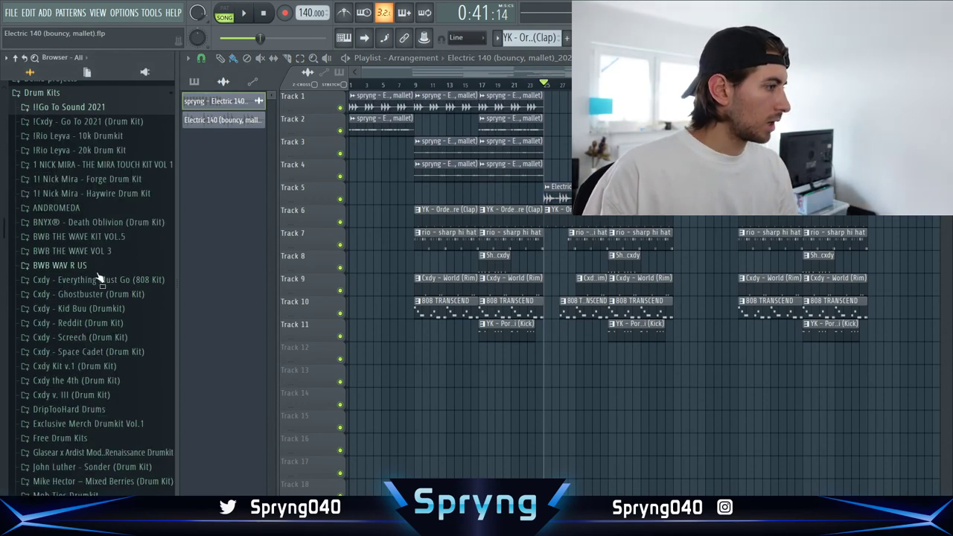
{"action": "scroll", "coordinate": [116, 366], "scroll_direction": "down", "scroll_amount": 7}
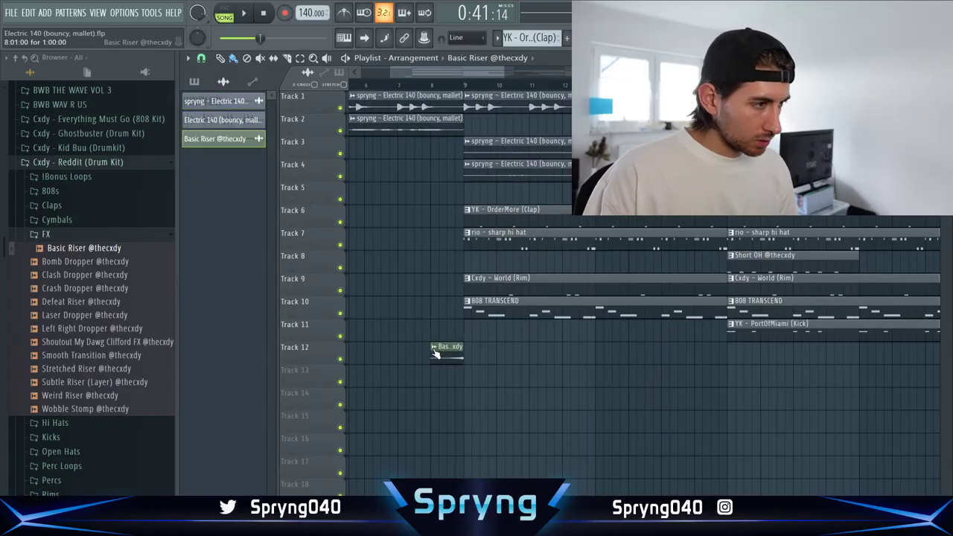
{"action": "left_click", "coordinate": [433, 348]}
{"action": "left_click", "coordinate": [477, 444]}
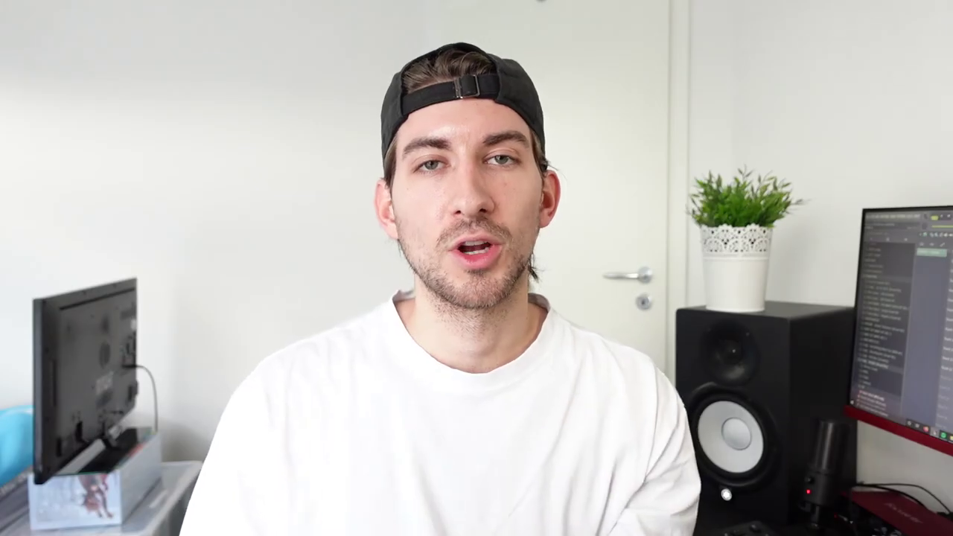